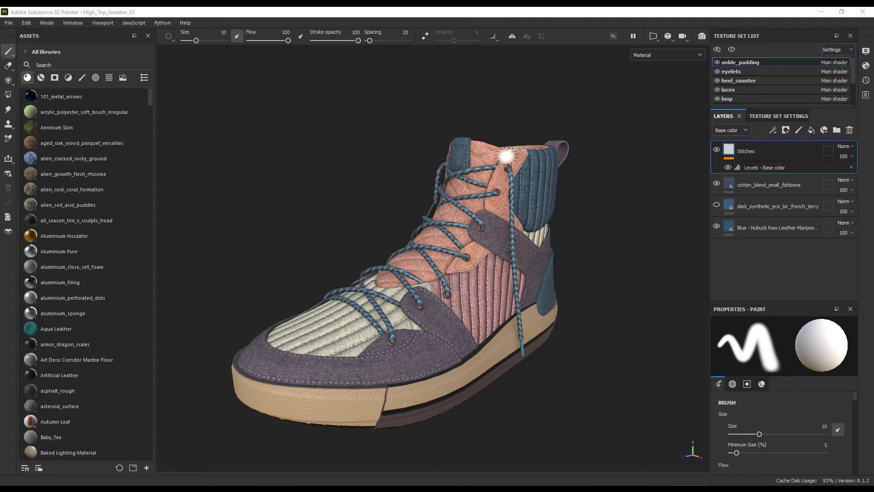
# Send the textured high-top sneaker to Substance 3D Stager
pyautogui.moveTo(595, 199)
pyautogui.keyDown('alt'); pyautogui.mouseDown()
pyautogui.moveTo(493, 251)
pyautogui.moveTo(507, 296)
pyautogui.moveTo(577, 299)
pyautogui.moveTo(503, 287)
pyautogui.moveTo(644, 256)
pyautogui.moveTo(509, 279)
pyautogui.moveTo(369, 260)
pyautogui.moveTo(424, 248)
pyautogui.moveTo(434, 263)
pyautogui.moveTo(412, 274)
pyautogui.mouseUp(); pyautogui.keyUp('alt')
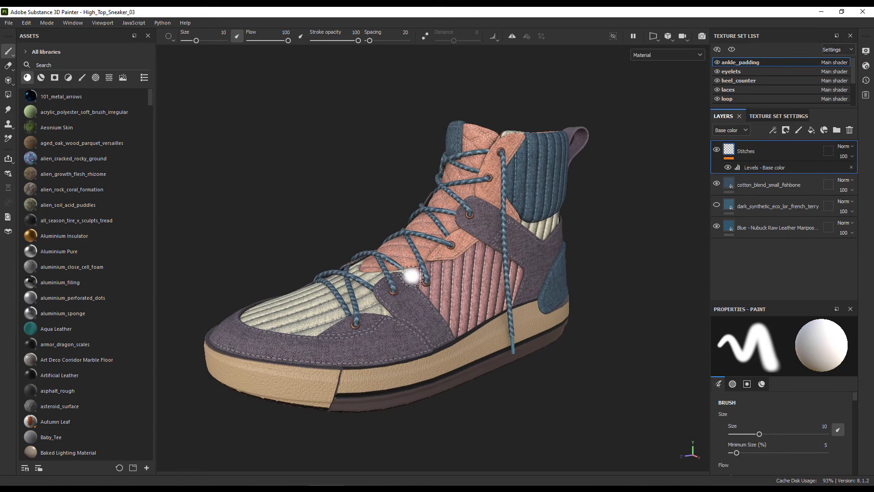
pyautogui.click(9, 23)
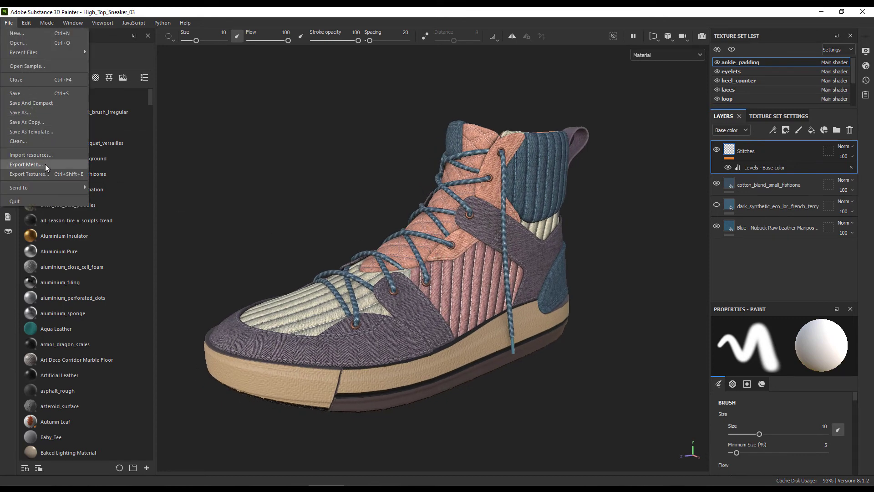
pyautogui.moveTo(45, 187)
pyautogui.click(127, 200)
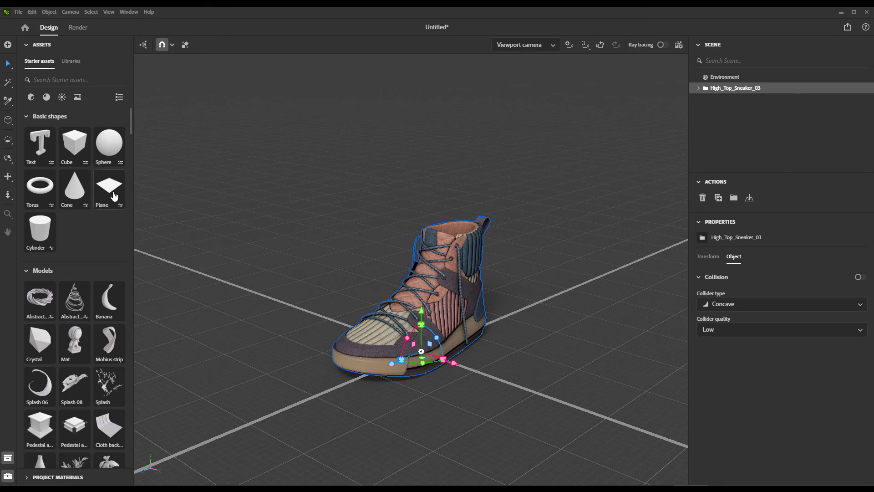
# Add a plane under the sneaker and scale it up into a large floor
pyautogui.click(113, 195)
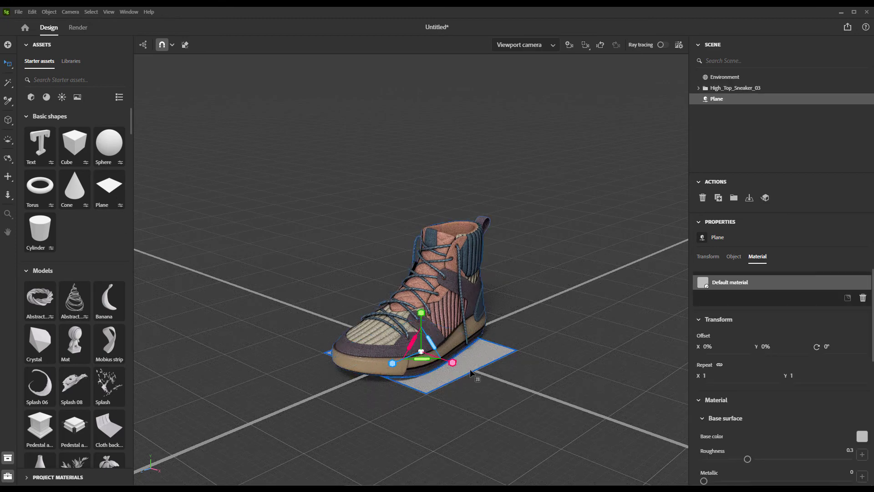
pyautogui.moveTo(435, 345); pyautogui.dragTo(655, 316)
pyautogui.scroll(-10, 502, 300)
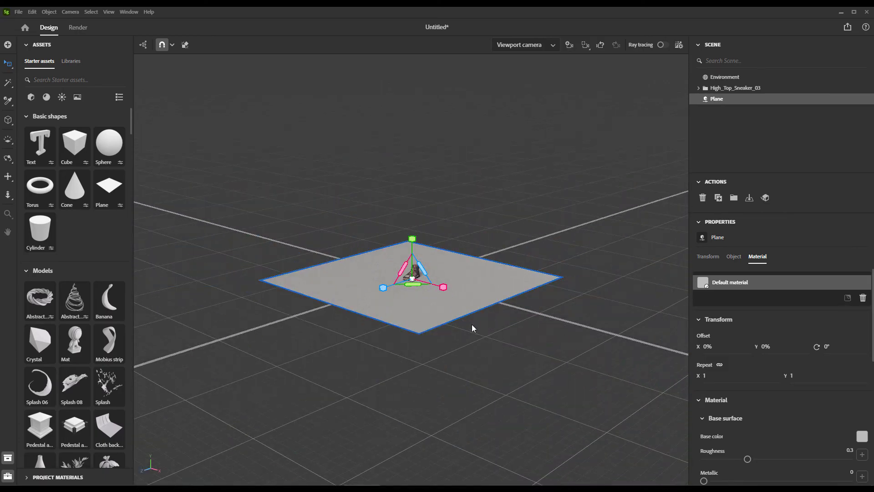
# Duplicate the floor plane and stand the copy upright at the floor's back edge as a wall
pyautogui.hotkey('ctrl', 'd')
pyautogui.moveTo(423, 270); pyautogui.dragTo(114, 225)
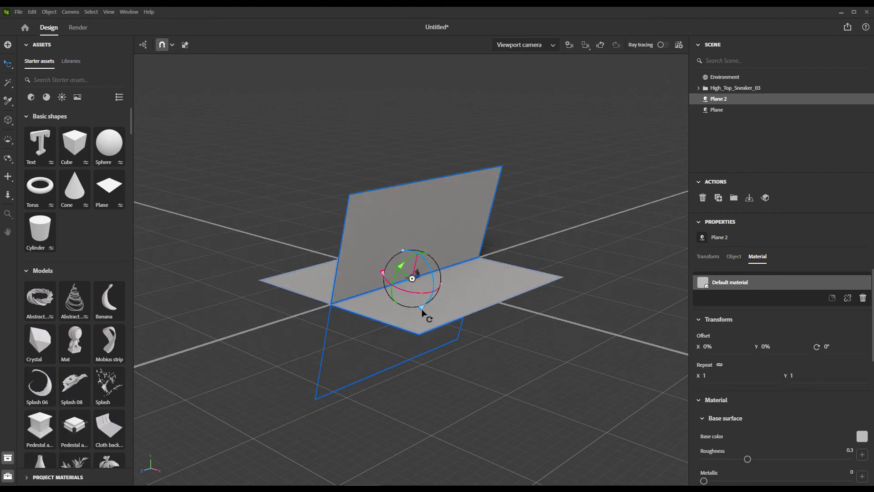
pyautogui.moveTo(422, 310); pyautogui.dragTo(313, 249)
pyautogui.moveTo(339, 213); pyautogui.dragTo(354, 185)
pyautogui.moveTo(427, 253); pyautogui.dragTo(364, 261, button='right')
pyautogui.scroll(5, 365, 263)
pyautogui.moveTo(434, 257); pyautogui.dragTo(472, 286, button='middle')
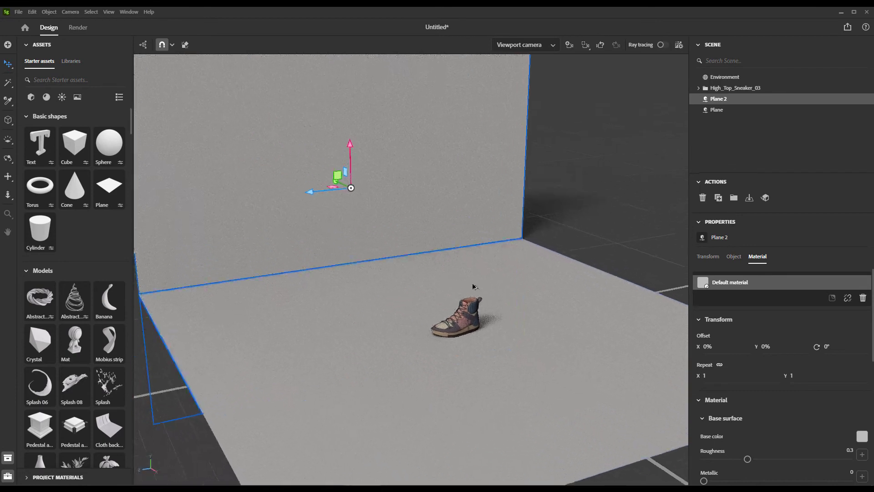
# Add the parametric Sofa model to the scene, switch it to the lowest style selection and increase its width
pyautogui.scroll(-10, 79, 294)
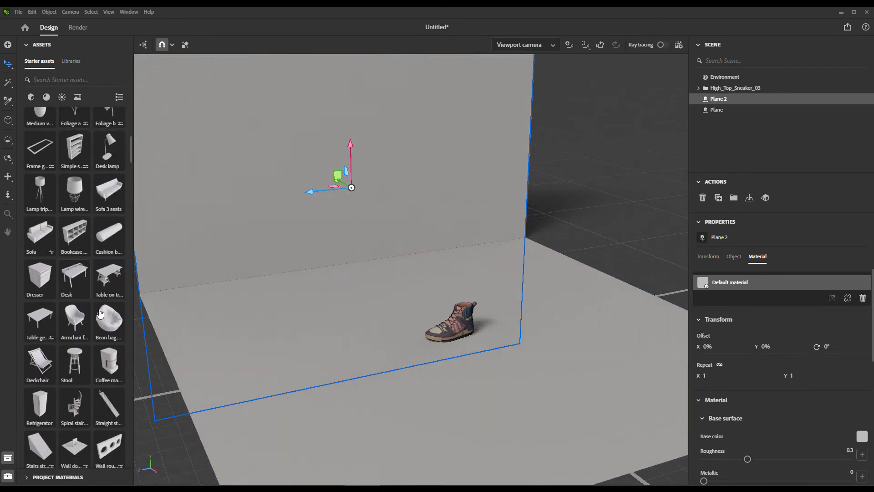
pyautogui.moveTo(51, 246); pyautogui.dragTo(354, 293)
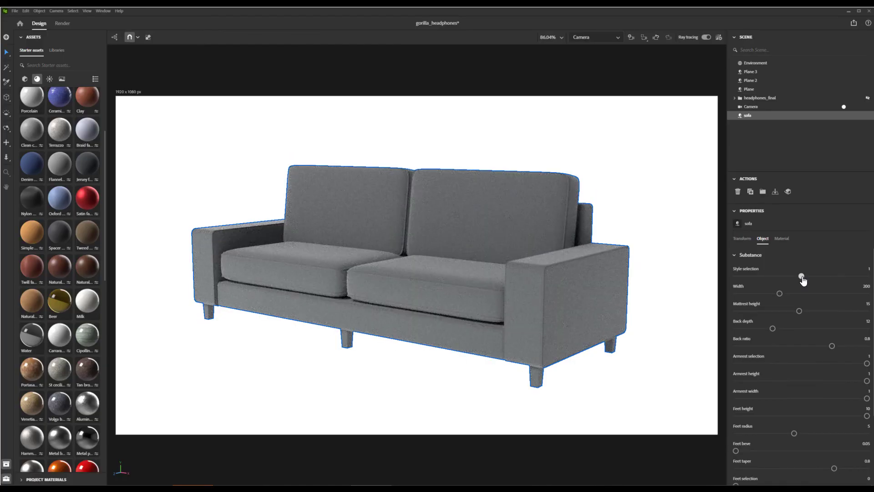
pyautogui.moveTo(802, 276); pyautogui.dragTo(731, 275)
pyautogui.moveTo(779, 293); pyautogui.dragTo(813, 301)
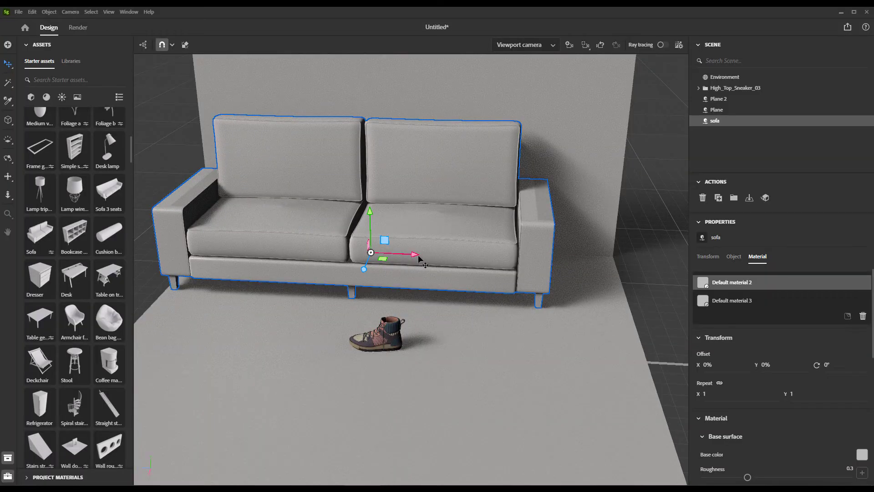
# Move the sofa sideways so it stands centred against the wall behind the sneaker
pyautogui.moveTo(418, 256); pyautogui.dragTo(452, 260)
pyautogui.moveTo(433, 277); pyautogui.dragTo(443, 312, button='right')
pyautogui.scroll(-3, 447, 345)
pyautogui.moveTo(443, 313); pyautogui.dragTo(448, 332, button='middle')
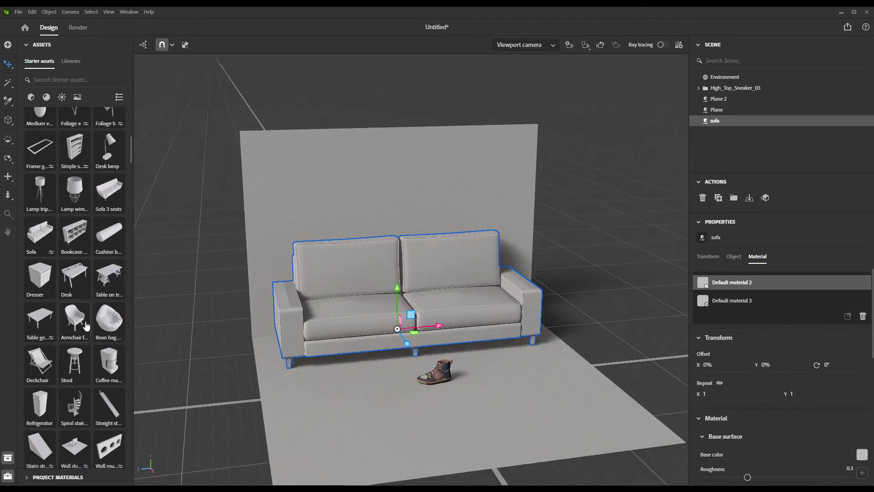
pyautogui.scroll(-1, 86, 324)
pyautogui.click(36, 80)
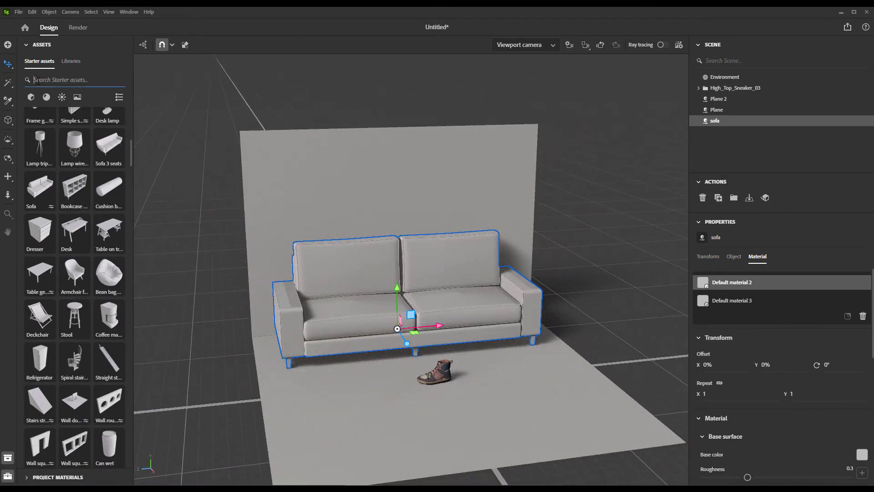
pyautogui.write('picture')
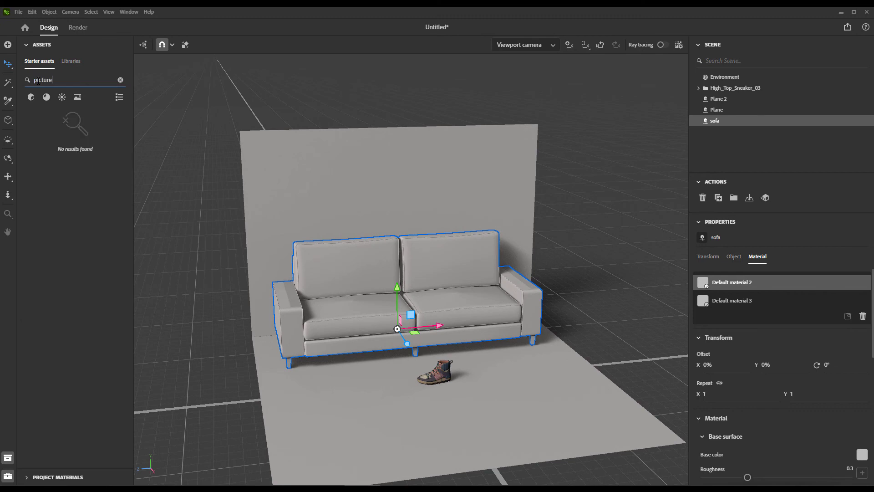
pyautogui.press('BackSpace')
pyautogui.press('BackSpace')
pyautogui.press('BackSpace')
pyautogui.press('BackSpace')
pyautogui.press('BackSpace')
pyautogui.press('BackSpace')
# Search the starter assets for "frame" and place the frame generator upright against the wall above the sofa
pyautogui.write('frame')
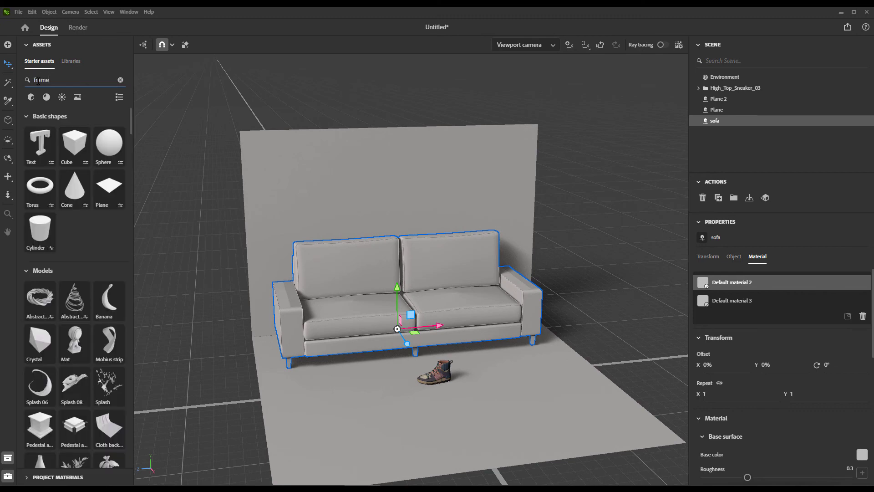
pyautogui.moveTo(40, 152); pyautogui.dragTo(400, 194)
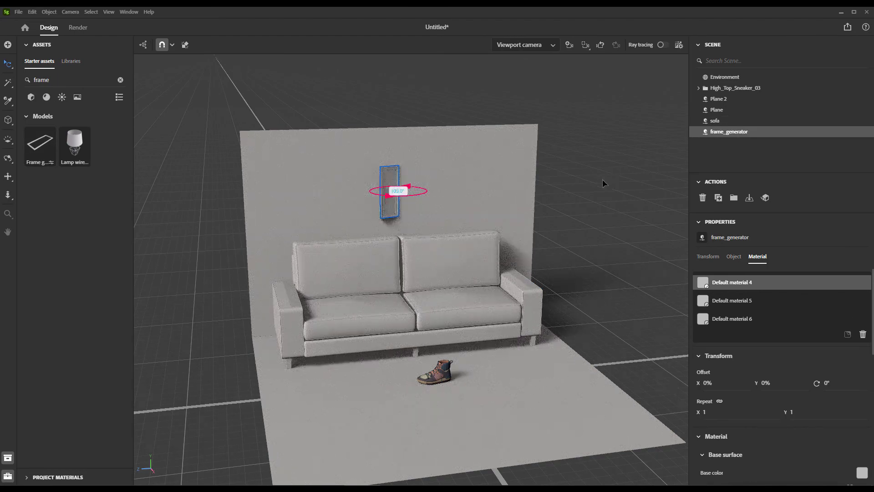
pyautogui.moveTo(603, 184); pyautogui.dragTo(579, 194)
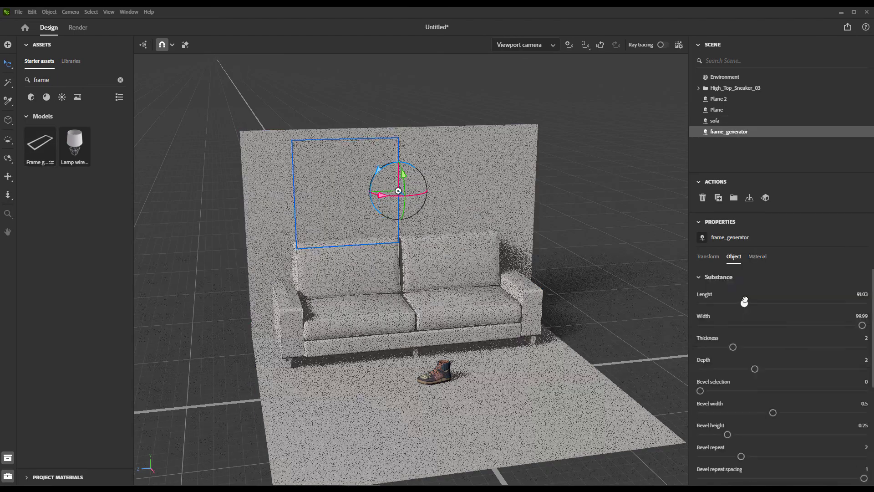
# Set the frame's length to 50.76 and width to 99.99, and shift it sideways to centre it above the sofa
pyautogui.moveTo(744, 300); pyautogui.dragTo(723, 299)
pyautogui.moveTo(369, 193); pyautogui.dragTo(403, 194)
pyautogui.moveTo(363, 207); pyautogui.dragTo(402, 252, button='right')
pyautogui.scroll(5, 476, 193)
pyautogui.scroll(-7, 437, 233)
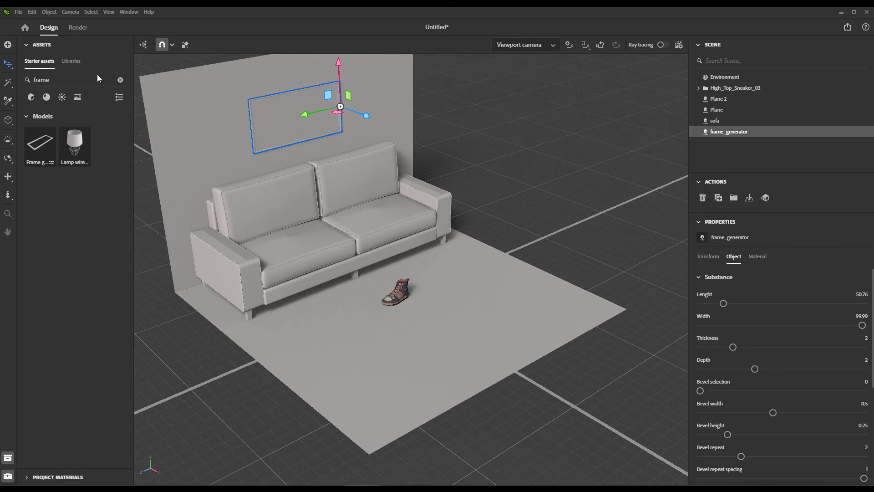
# Add a cylinder and shape it into a wide, flat oval platform on the floor in front of the sofa
pyautogui.click(120, 80)
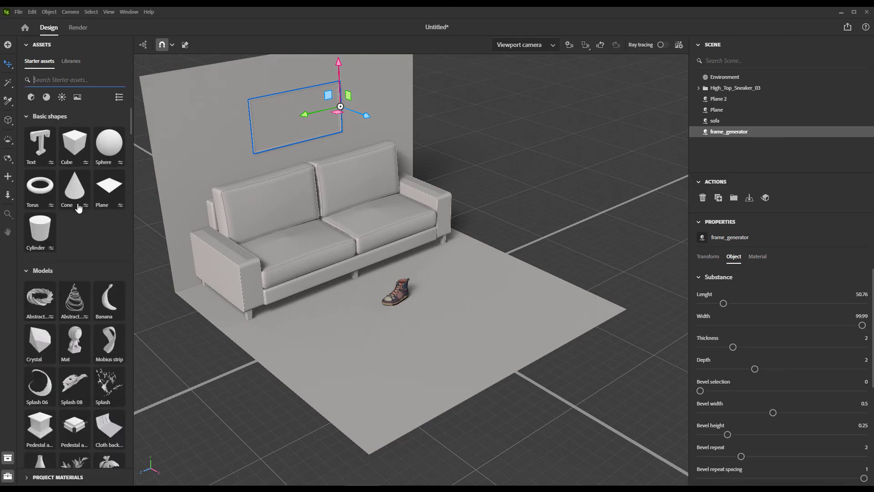
pyautogui.click(40, 230)
pyautogui.press('s')
pyautogui.moveTo(360, 315); pyautogui.dragTo(280, 351)
pyautogui.moveTo(401, 302); pyautogui.dragTo(482, 285)
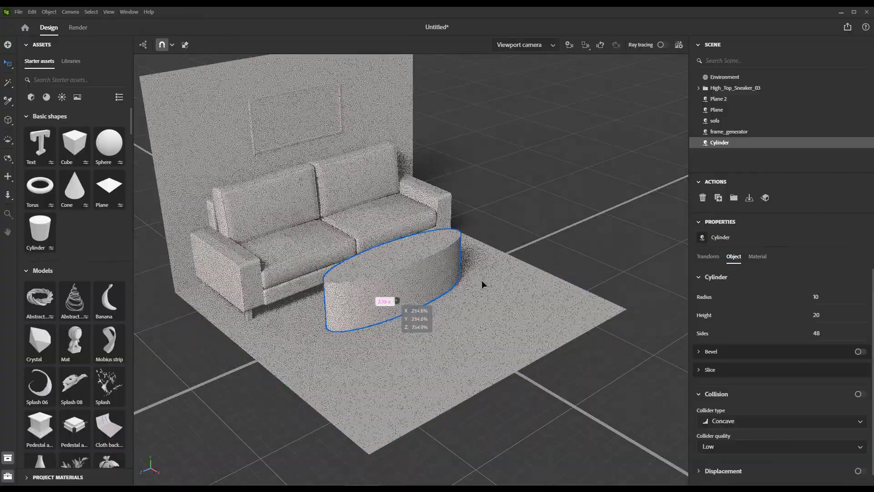
pyautogui.moveTo(397, 266); pyautogui.dragTo(401, 288)
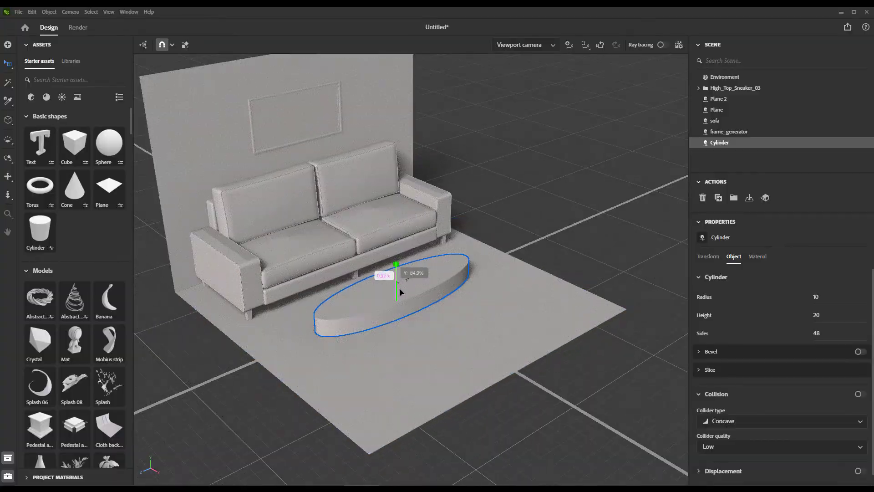
pyautogui.moveTo(431, 319); pyautogui.dragTo(443, 328)
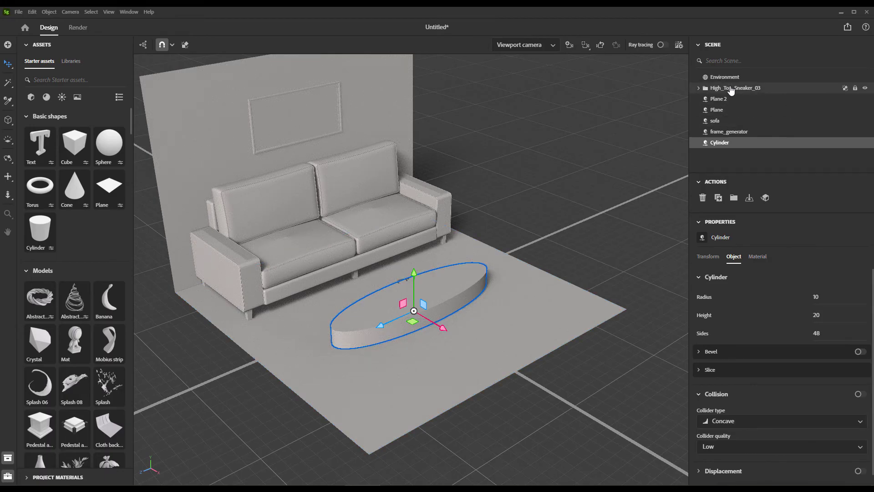
# Place the High_Top_Sneaker_03 group on top of the oval platform
pyautogui.click(719, 88)
pyautogui.press('e')
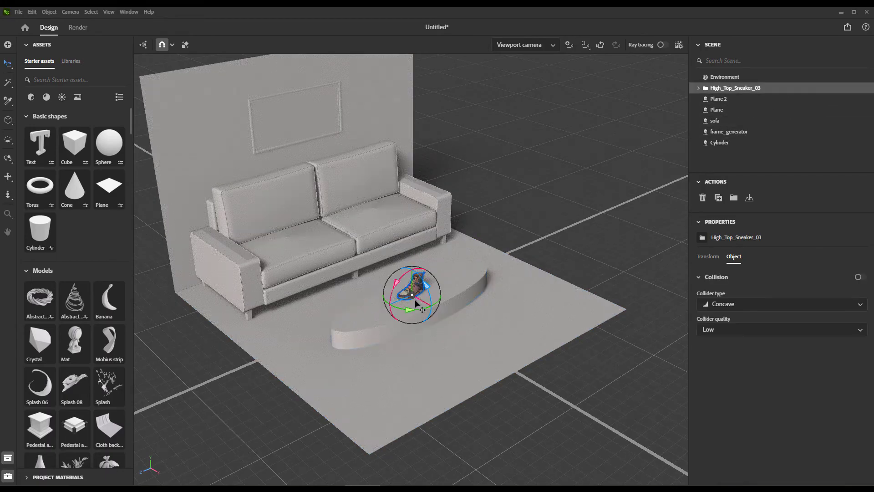
pyautogui.moveTo(414, 299); pyautogui.dragTo(369, 313)
pyautogui.press('f')
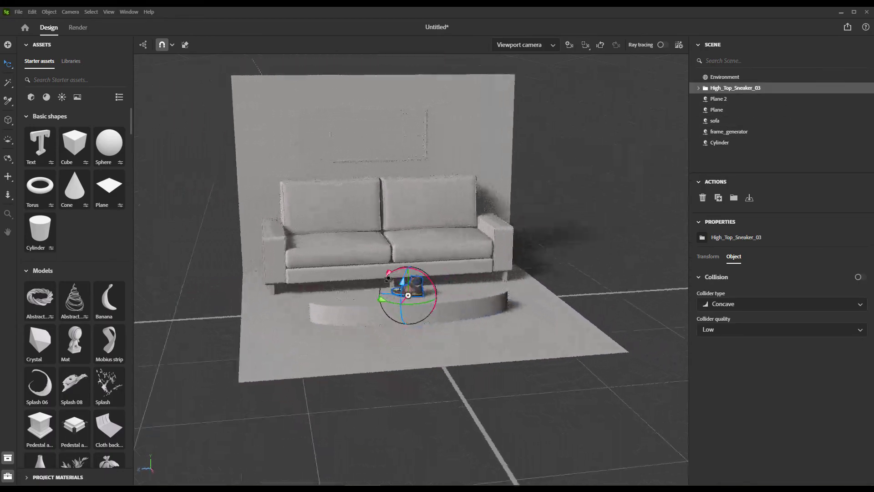
pyautogui.moveTo(442, 264); pyautogui.dragTo(465, 299, button='middle')
pyautogui.moveTo(466, 299); pyautogui.dragTo(444, 288, button='right')
pyautogui.scroll(10, 404, 389)
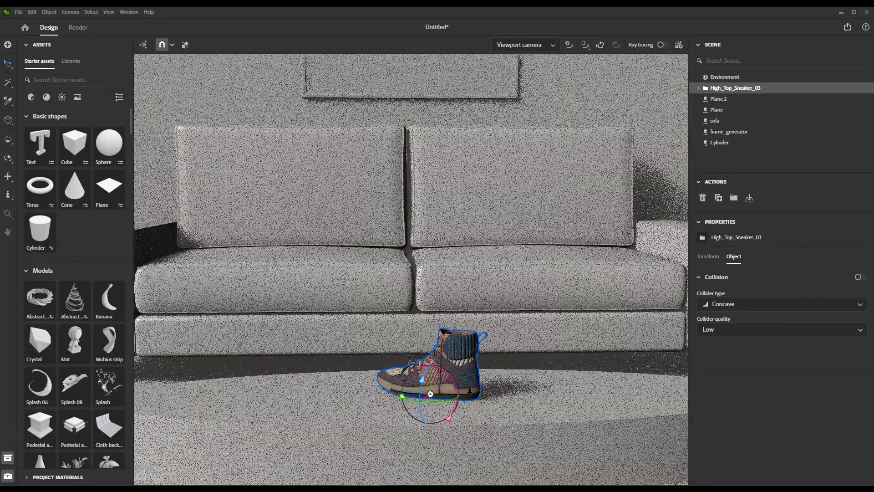
pyautogui.moveTo(529, 397); pyautogui.dragTo(490, 307, button='middle')
pyautogui.scroll(10, 490, 306)
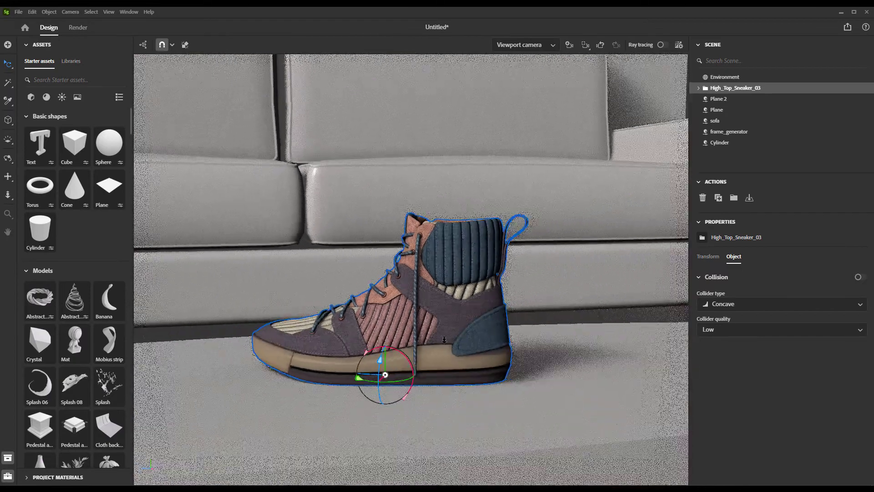
pyautogui.keyDown('alt'); pyautogui.moveTo(444, 340); pyautogui.dragTo(518, 340); pyautogui.keyUp('alt')
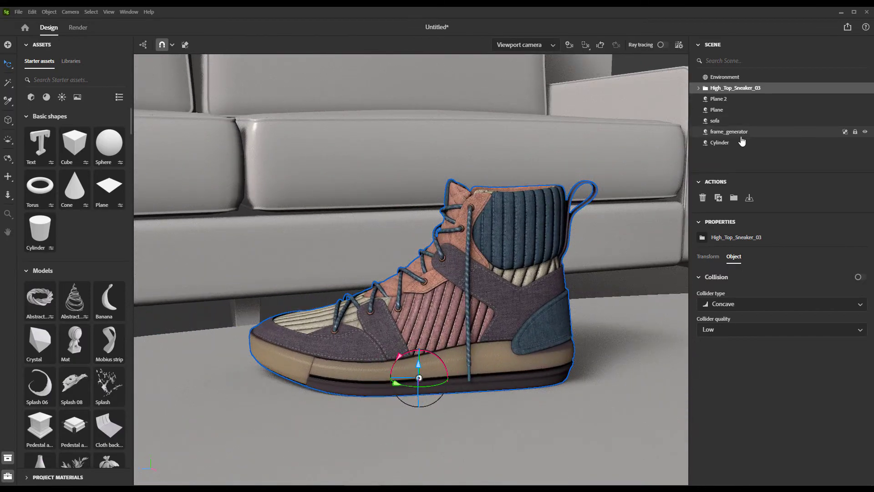
# Set the oval platform's base color to the muted pink sampled from the sneaker's ribbed side panel, HSV 3, 27, 60
pyautogui.click(728, 142)
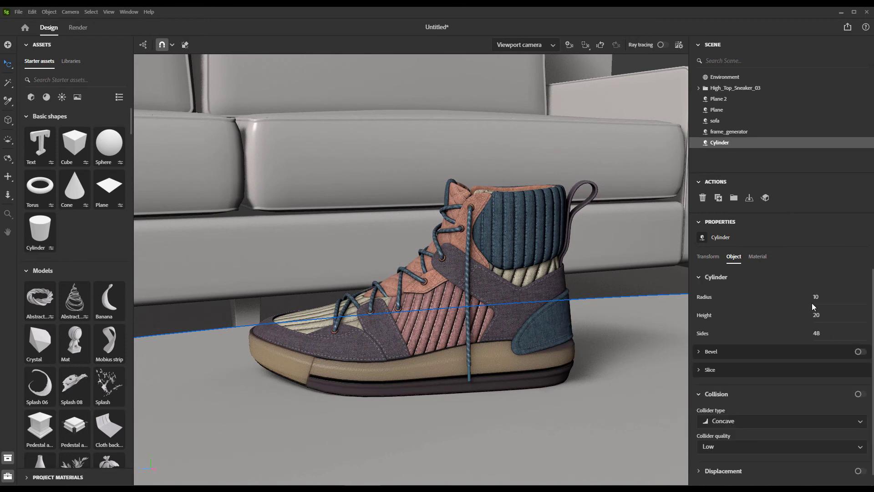
pyautogui.click(760, 260)
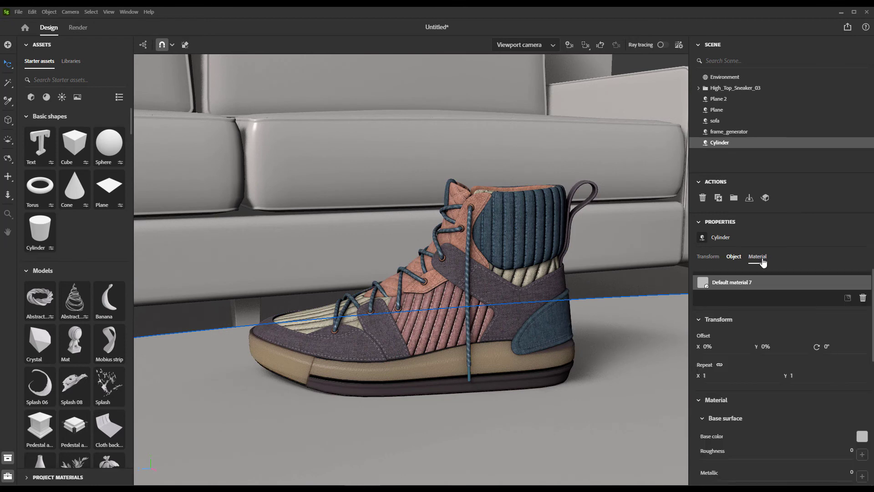
pyautogui.click(862, 437)
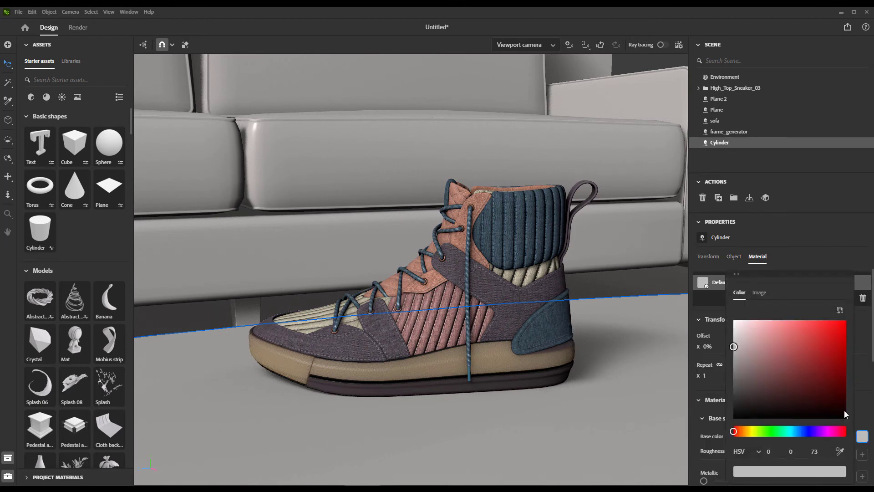
pyautogui.click(840, 451)
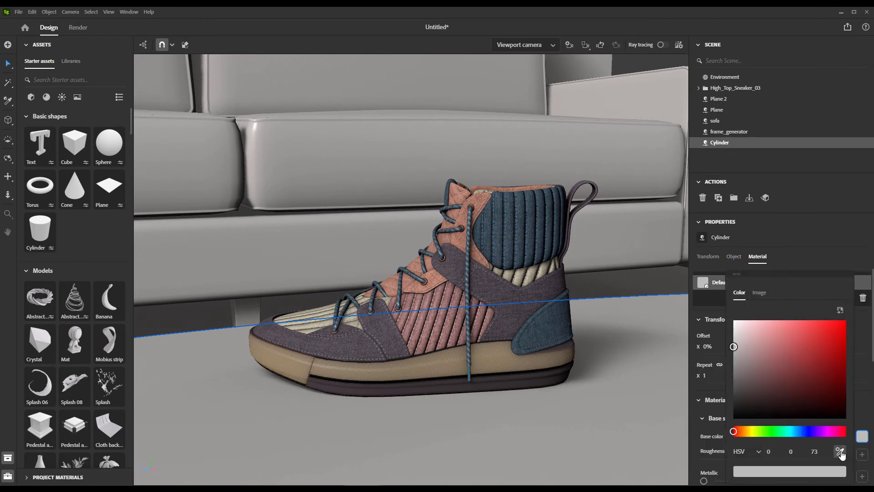
pyautogui.click(439, 276)
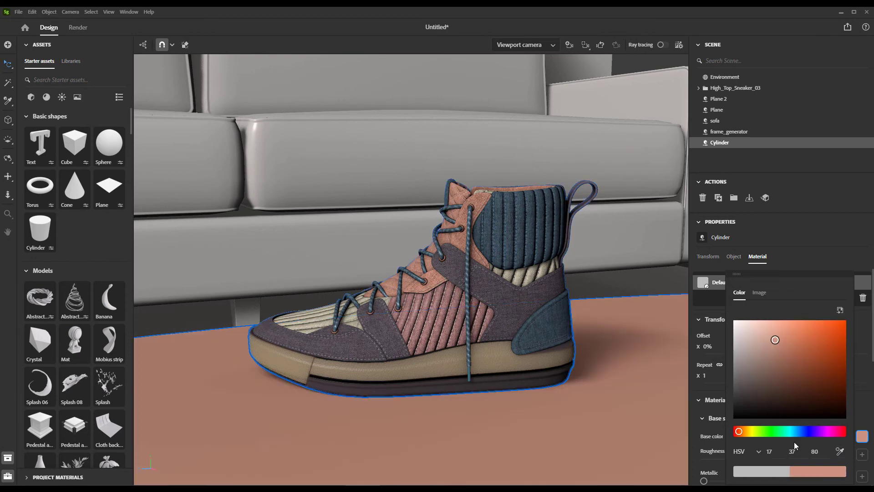
pyautogui.click(838, 452)
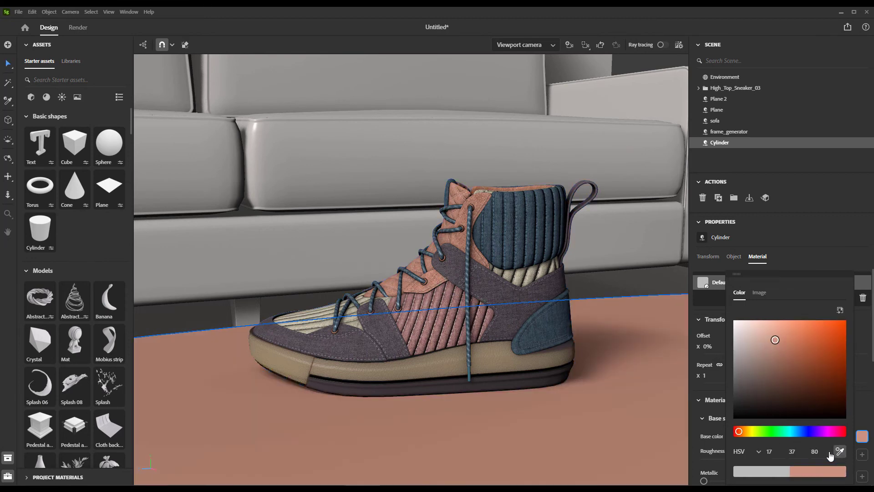
pyautogui.click(454, 317)
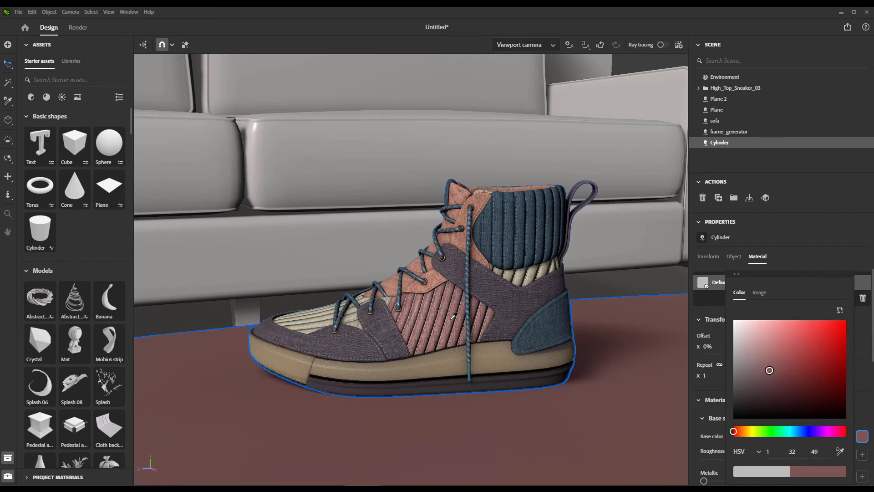
pyautogui.click(839, 452)
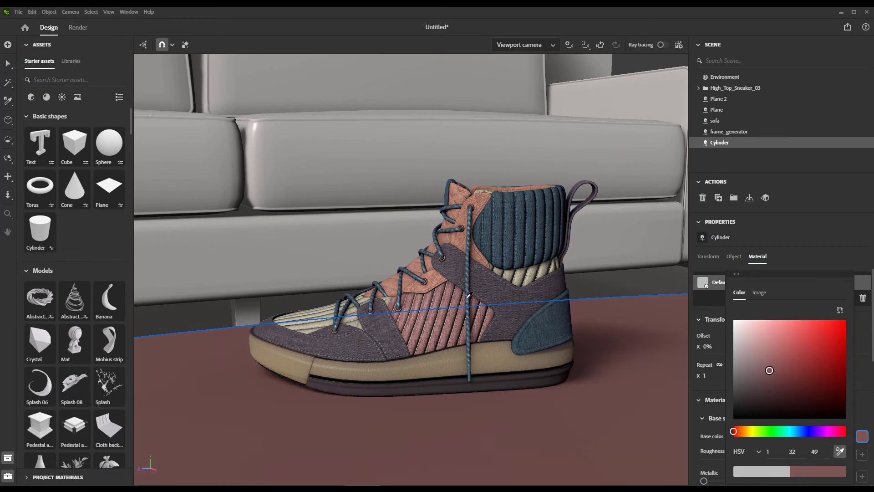
pyautogui.click(419, 298)
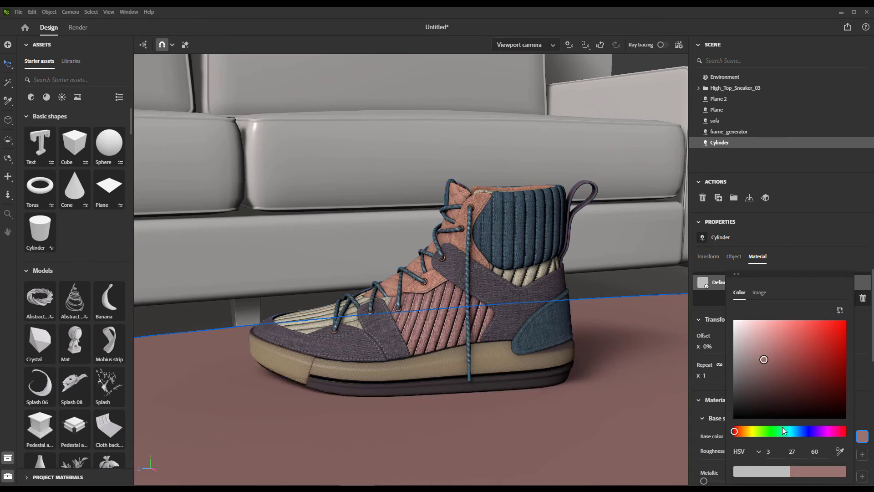
# Lighten the oval platform's base color to HSV 3, 20, 69
pyautogui.moveTo(763, 359)
pyautogui.mouseDown()
pyautogui.moveTo(742, 349)
pyautogui.moveTo(748, 360)
pyautogui.moveTo(757, 350)
pyautogui.mouseUp()
pyautogui.scroll(-10, 526, 288)
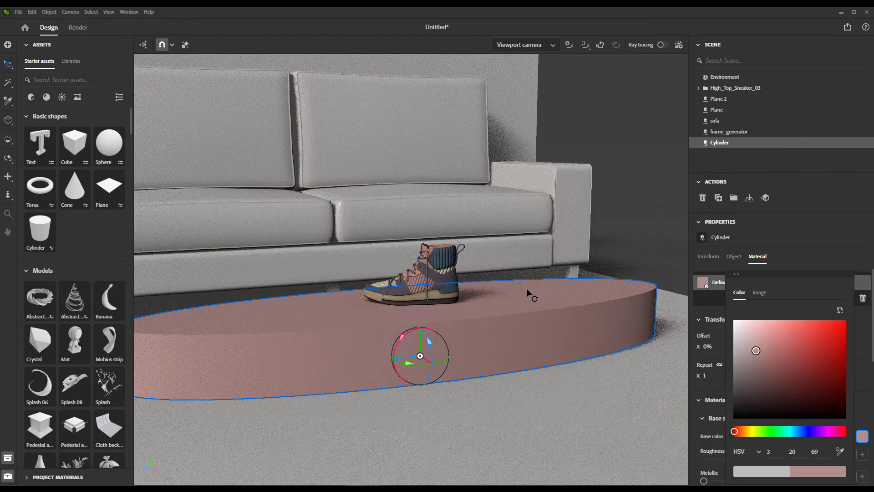
# Apply the oval platform's pink material to the Plane, Plane 2, sofa and frame_generator objects together
pyautogui.moveTo(526, 292); pyautogui.dragTo(503, 312, button='right')
pyautogui.moveTo(503, 312); pyautogui.dragTo(519, 291, button='middle')
pyautogui.scroll(-2, 519, 291)
pyautogui.scroll(-2, 514, 291)
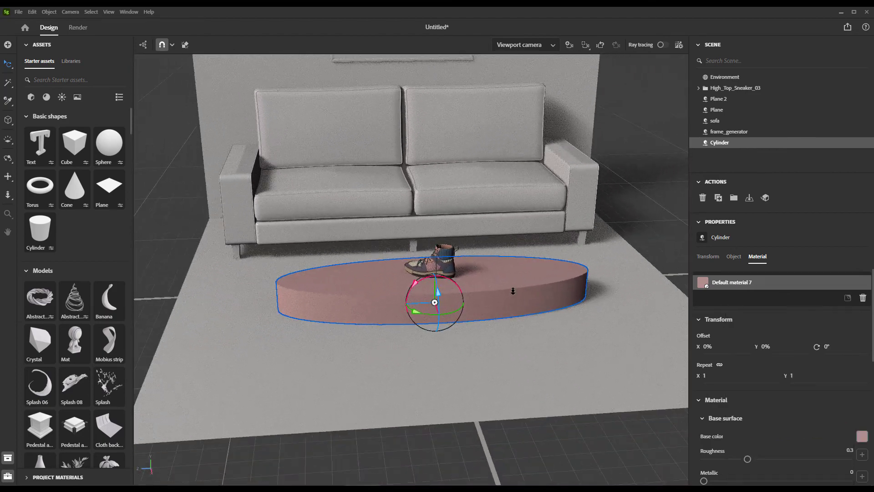
pyautogui.scroll(-8, 497, 250)
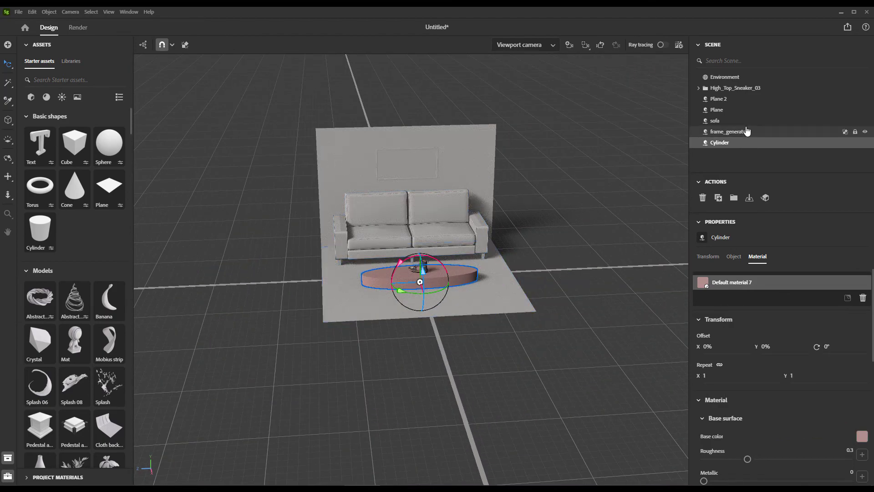
pyautogui.click(747, 131)
pyautogui.keyDown('shift'); pyautogui.click(736, 77); pyautogui.keyUp('shift')
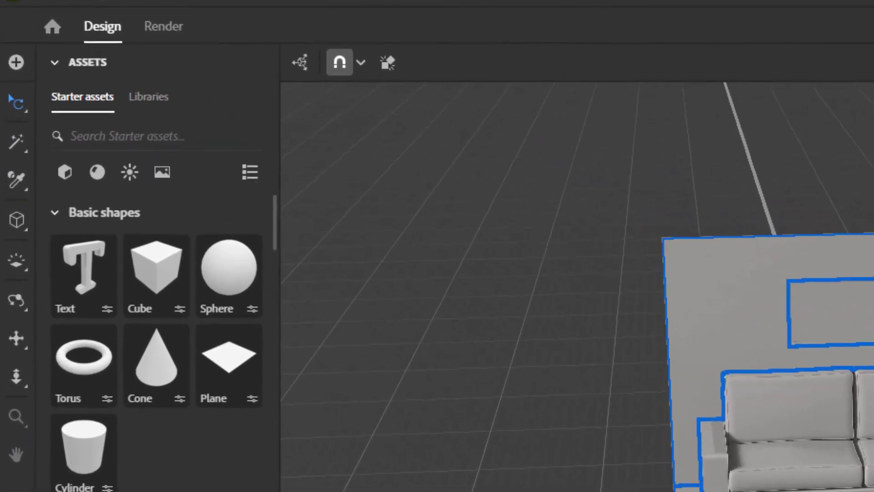
pyautogui.click(11, 130)
pyautogui.click(497, 315)
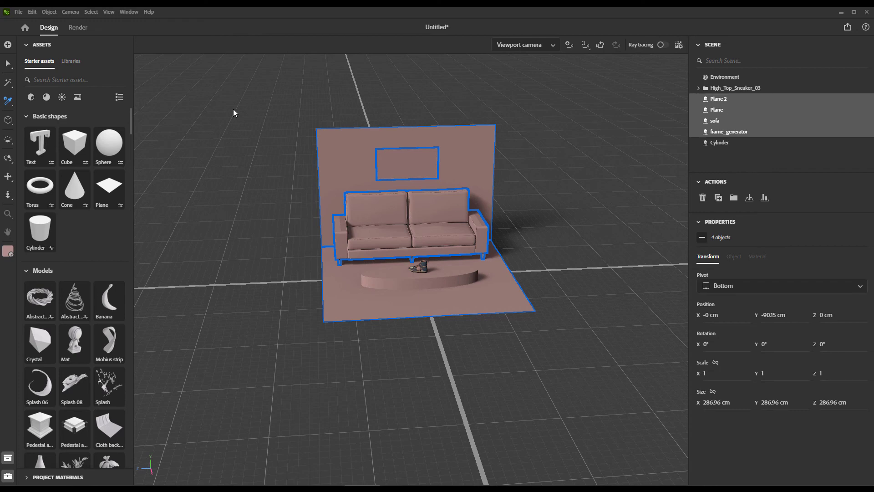
# Add a camera and frame it in a close three-quarter view of the sneaker on the platform
pyautogui.click(569, 45)
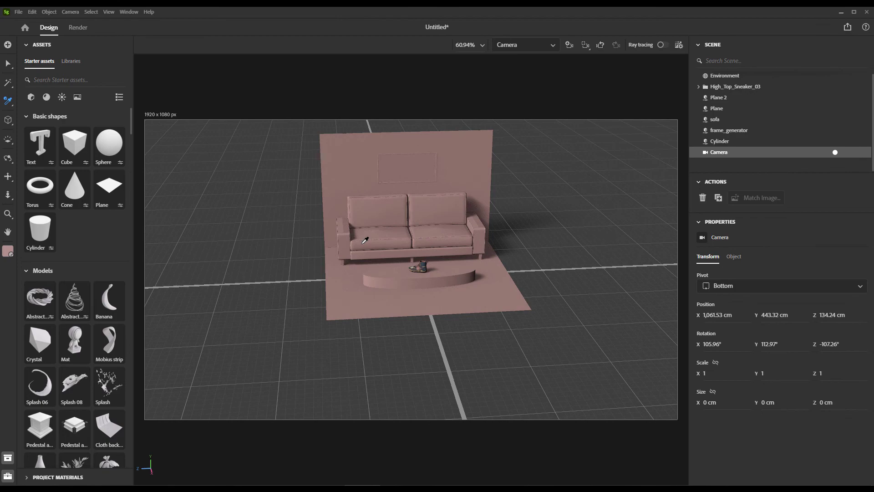
pyautogui.click(7, 64)
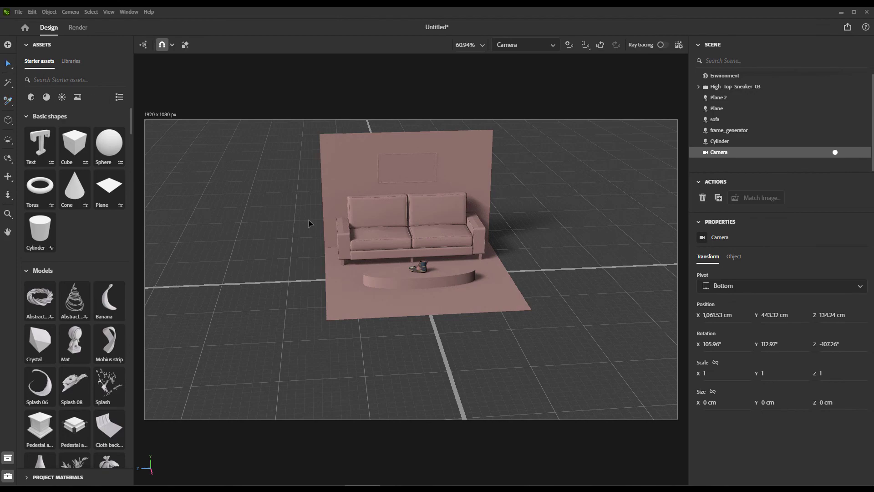
pyautogui.click(418, 269)
pyautogui.press('f')
pyautogui.scroll(-5, 444, 252)
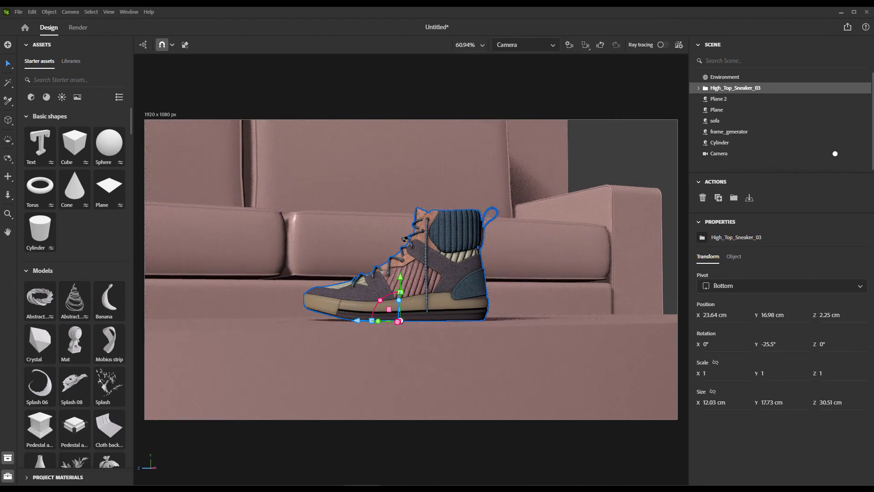
pyautogui.moveTo(405, 239); pyautogui.dragTo(426, 259, button='right')
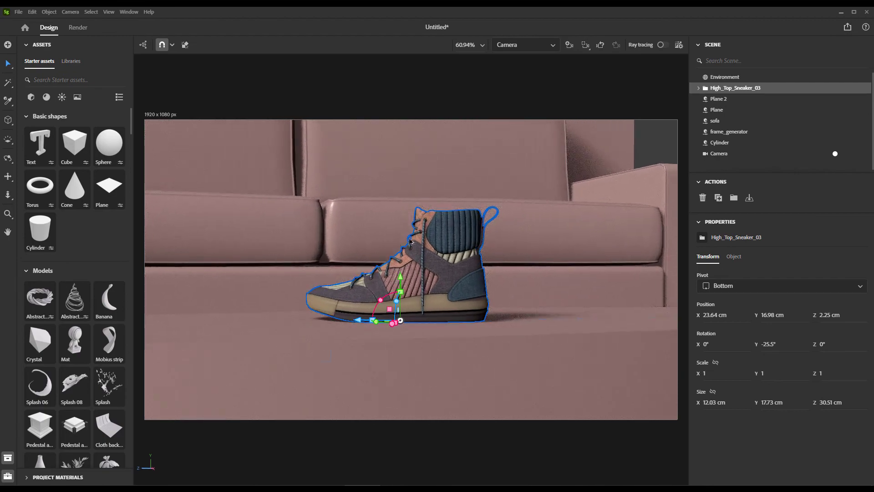
pyautogui.moveTo(412, 242); pyautogui.dragTo(475, 266, button='middle')
pyautogui.moveTo(474, 266); pyautogui.dragTo(461, 289)
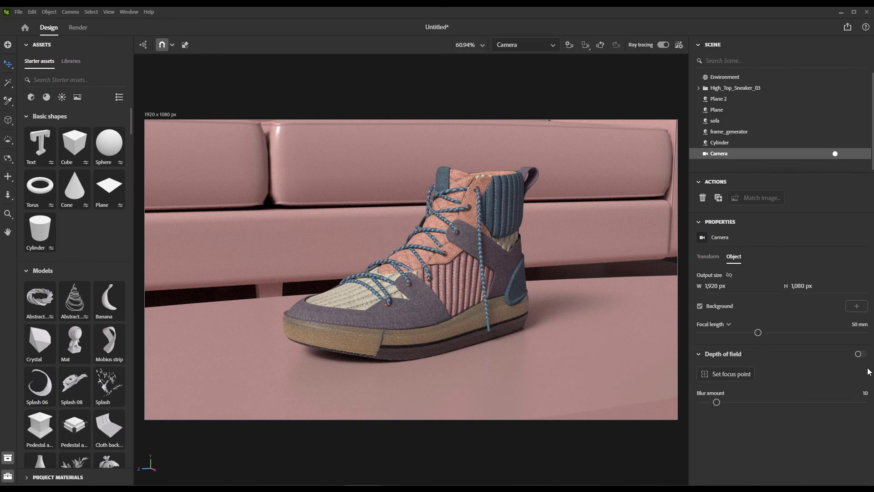
# Enable the camera's depth of field with its focus point on the sneaker's side and a reduced blur amount
pyautogui.click(860, 354)
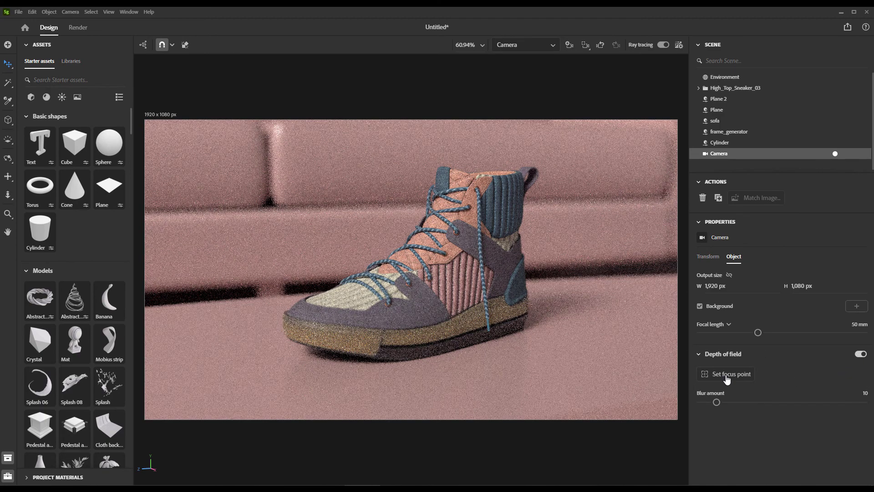
pyautogui.click(728, 373)
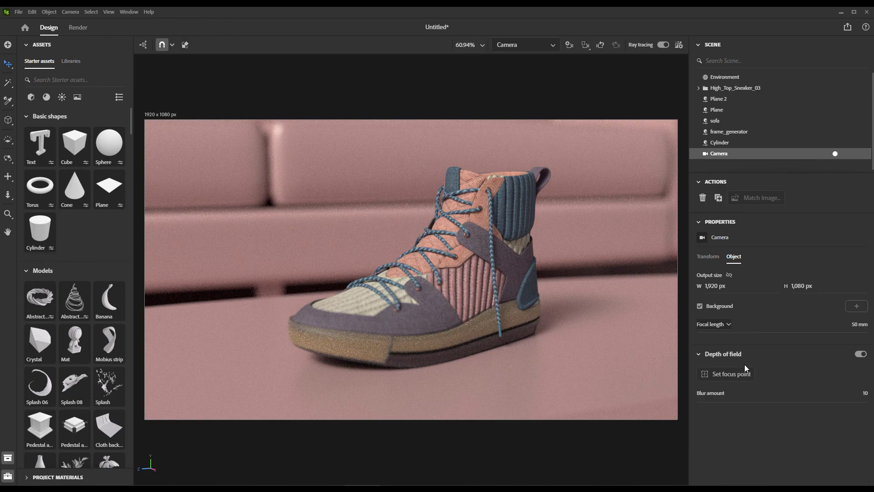
pyautogui.click(731, 373)
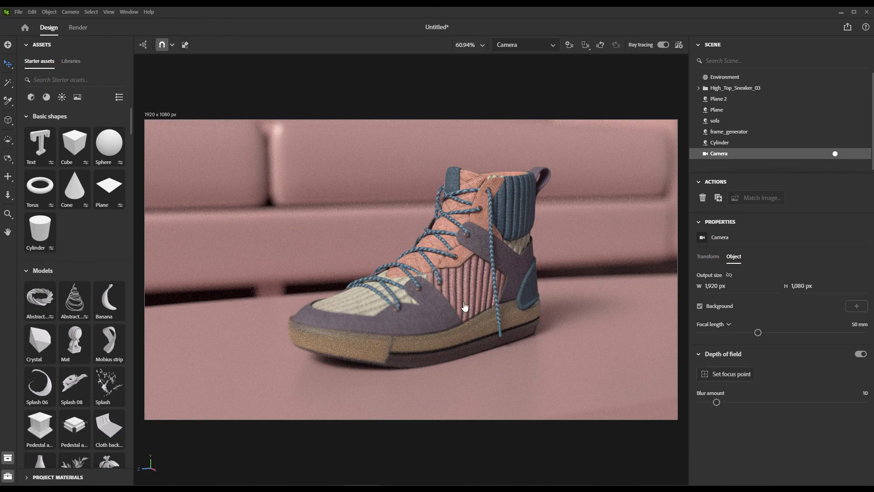
pyautogui.click(446, 269)
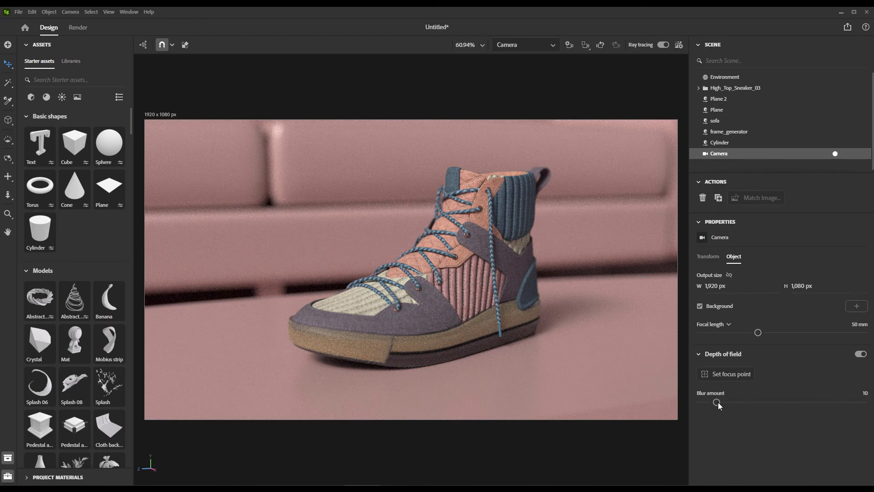
pyautogui.moveTo(713, 401); pyautogui.dragTo(705, 402)
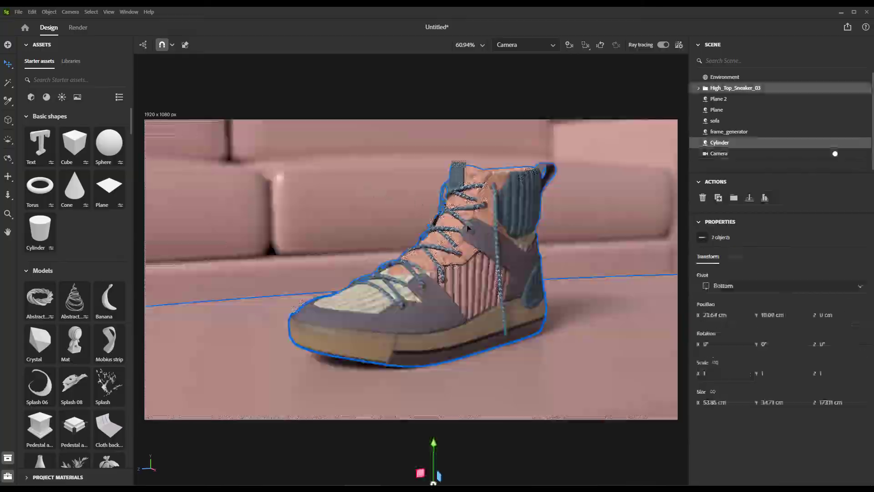
pyautogui.moveTo(391, 186); pyautogui.dragTo(350, 181, button='right')
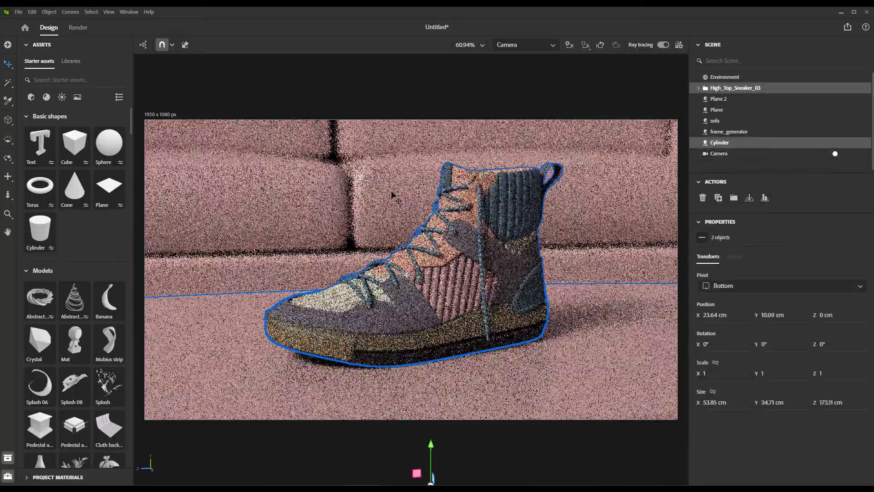
pyautogui.moveTo(395, 197)
pyautogui.mouseDown(button='right')
pyautogui.moveTo(351, 191)
pyautogui.moveTo(435, 202)
pyautogui.moveTo(359, 197)
pyautogui.mouseUp(button='right')
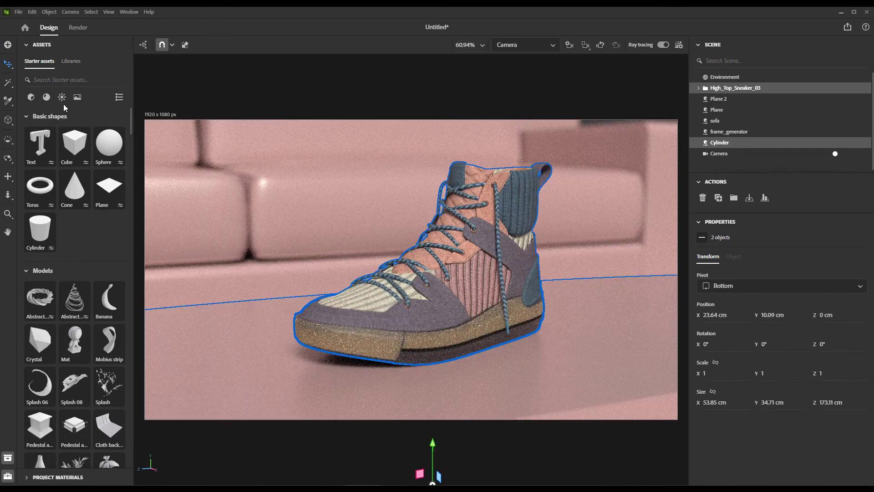
# Try the Square and Wood studio environment lights on the scene
pyautogui.click(62, 98)
pyautogui.scroll(-10, 69, 321)
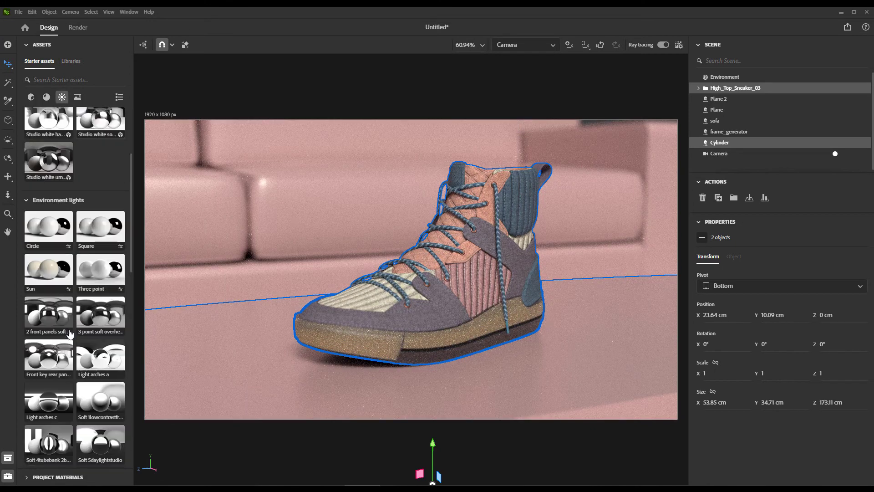
pyautogui.moveTo(106, 222); pyautogui.dragTo(297, 206)
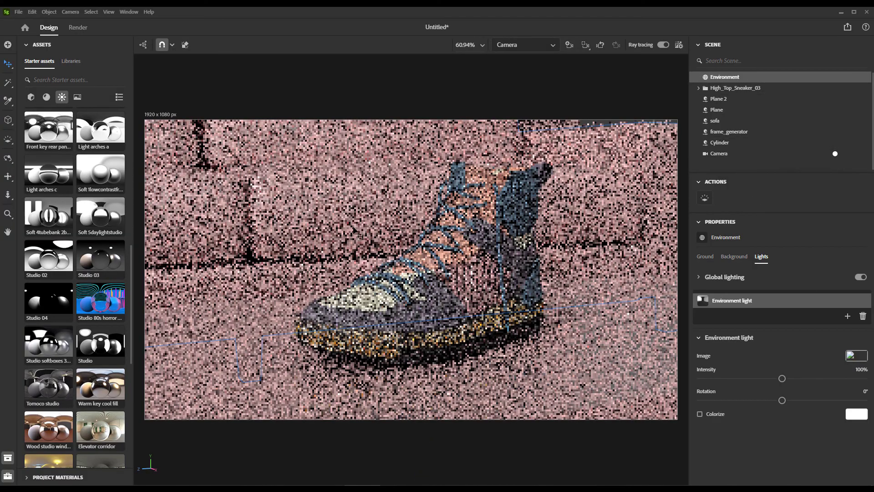
pyautogui.moveTo(353, 230); pyautogui.dragTo(319, 231)
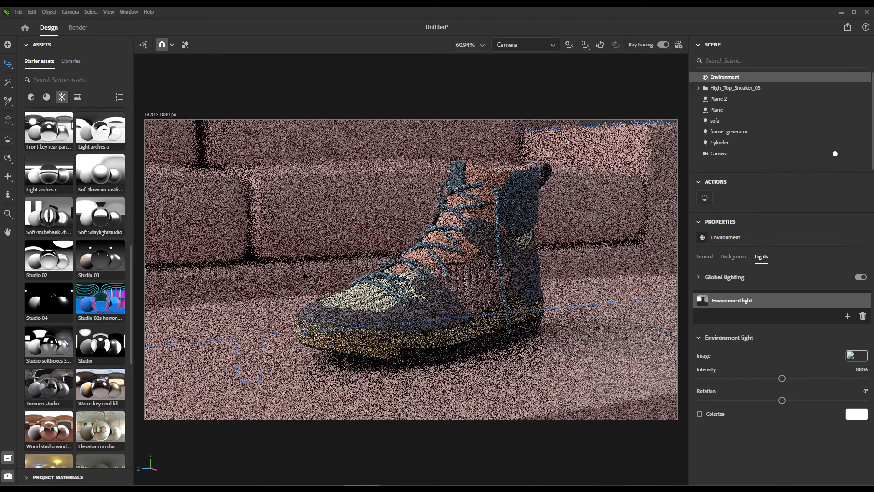
pyautogui.moveTo(59, 436); pyautogui.dragTo(263, 283)
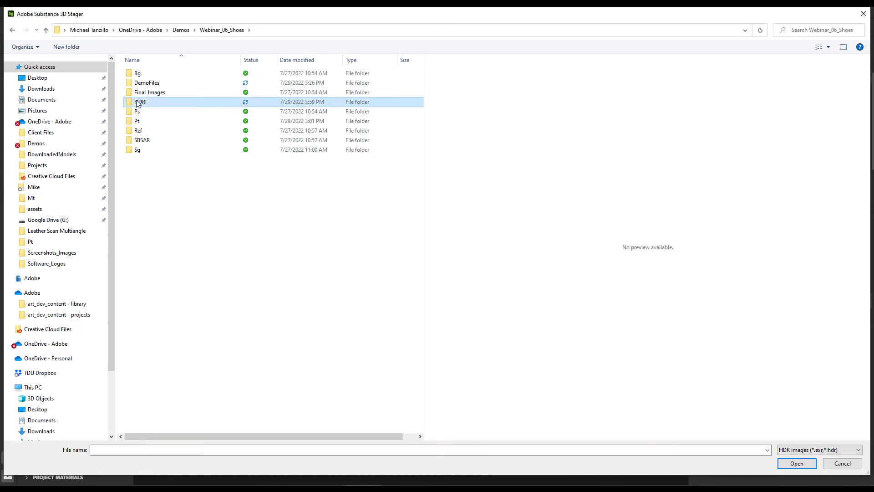
# Load an HDR image from the HDRI folder as the environment light's image and slightly rotate the light
pyautogui.doubleClick(146, 99)
pyautogui.doubleClick(144, 79)
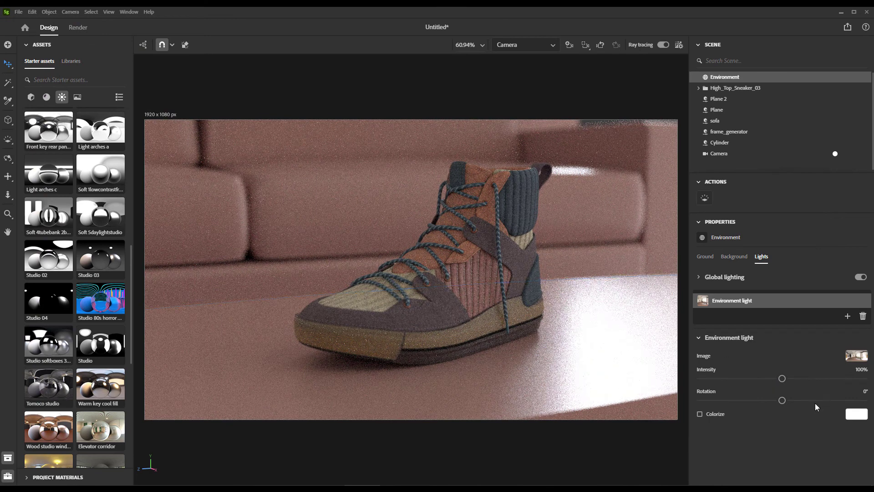
pyautogui.moveTo(781, 403)
pyautogui.mouseDown()
pyautogui.moveTo(757, 400)
pyautogui.moveTo(792, 399)
pyautogui.mouseUp()
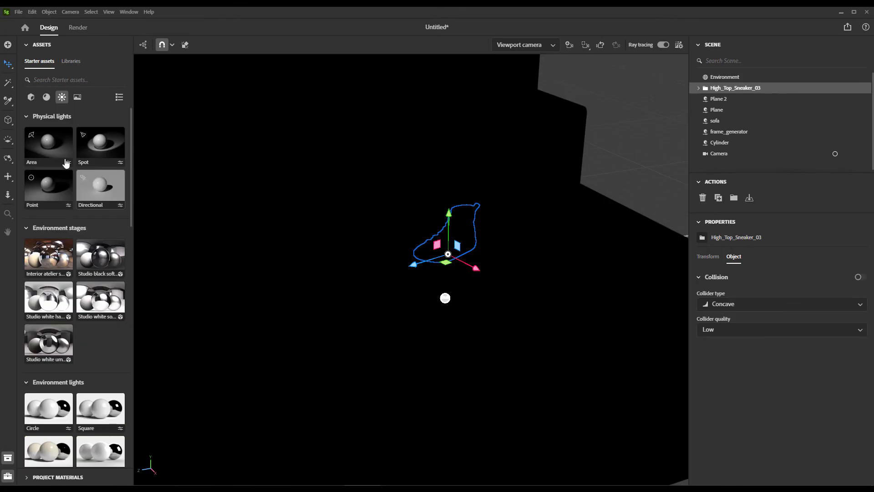
# Add an area light aimed at the sneaker, move it upward, and set its intensity to 200% and exposure to 15
pyautogui.moveTo(66, 162); pyautogui.dragTo(446, 240)
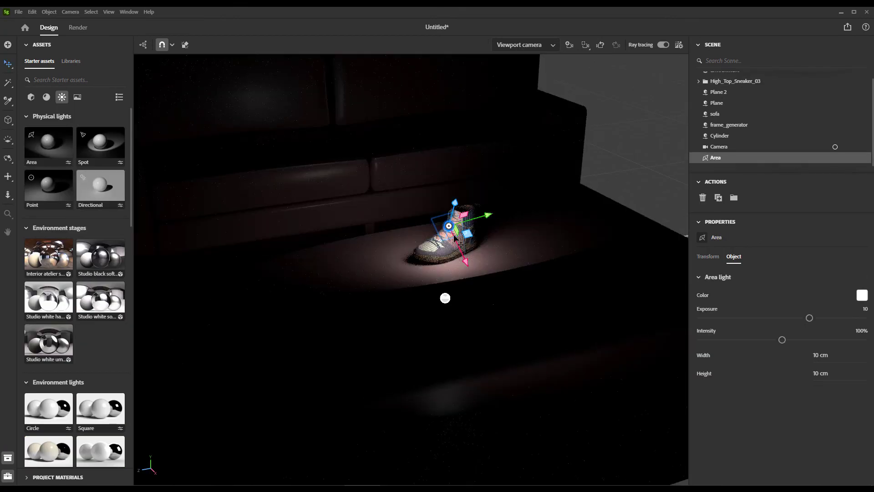
pyautogui.moveTo(548, 35); pyautogui.dragTo(544, 8)
pyautogui.moveTo(782, 340); pyautogui.dragTo(865, 339)
pyautogui.click(864, 308)
pyautogui.write('15')
pyautogui.press('Return')
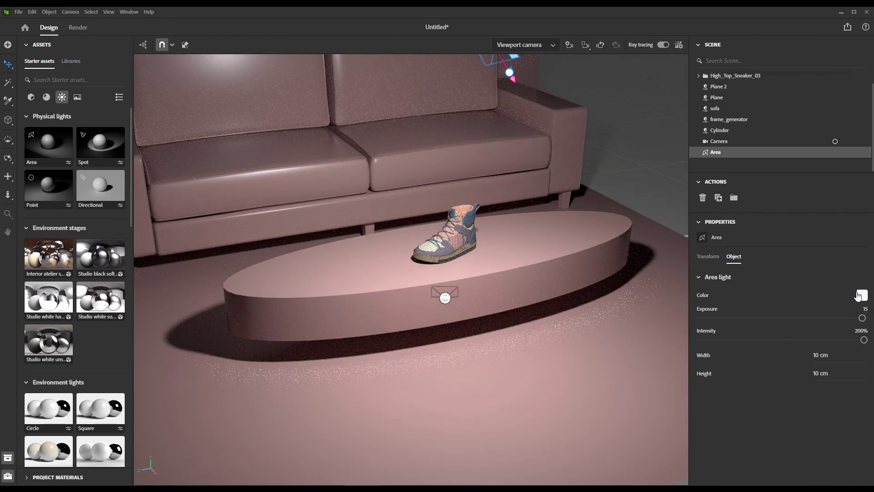
# Try scaling up the area light with a 13.6 cm width and 14.7 cm height, and delete the light
pyautogui.moveTo(572, 303); pyautogui.dragTo(430, 318, button='right')
pyautogui.scroll(-5, 429, 314)
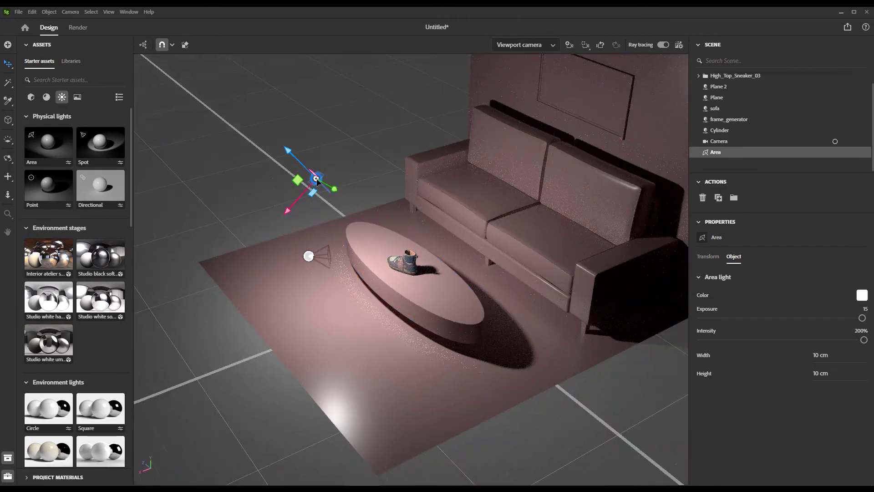
pyautogui.press('s')
pyautogui.moveTo(316, 194)
pyautogui.mouseDown()
pyautogui.moveTo(789, 177)
pyautogui.moveTo(856, 181)
pyautogui.moveTo(855, 191)
pyautogui.mouseUp()
pyautogui.moveTo(815, 362); pyautogui.dragTo(848, 376)
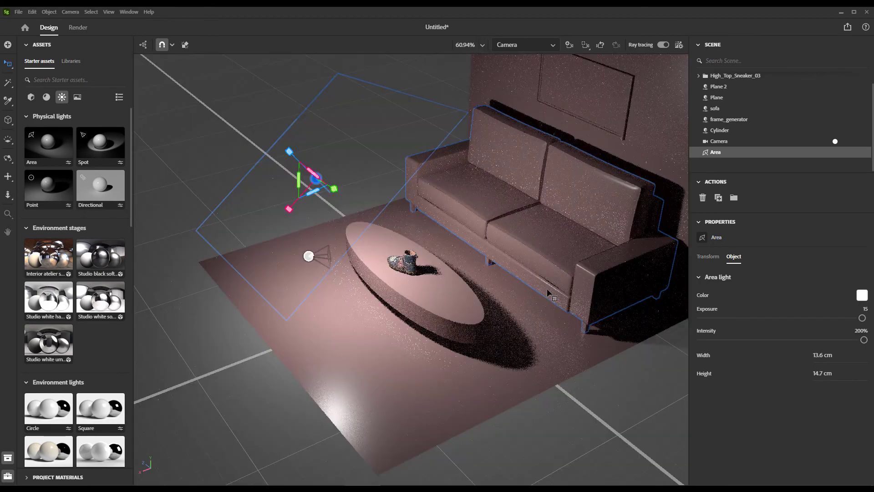
pyautogui.press('Delete')
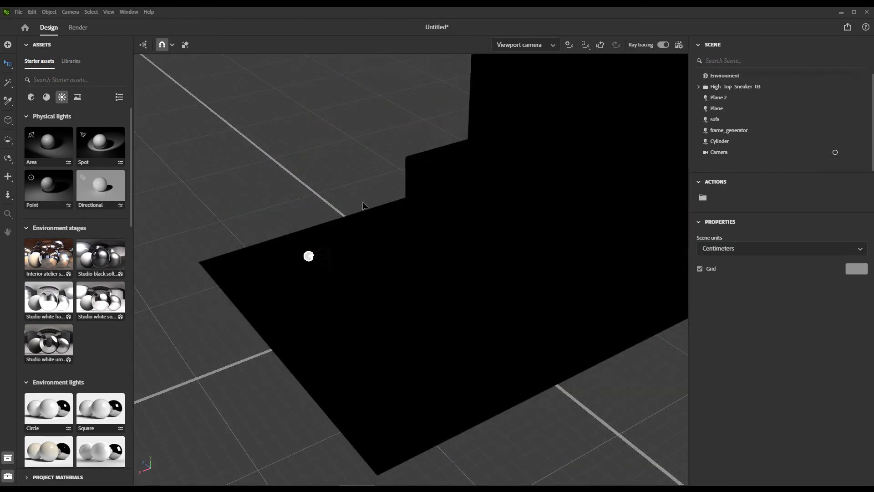
# Add a spot light aimed at the sneaker, pull it back from the platform, and give it exposure 18 and a narrower outer angle
pyautogui.moveTo(102, 146); pyautogui.dragTo(405, 263)
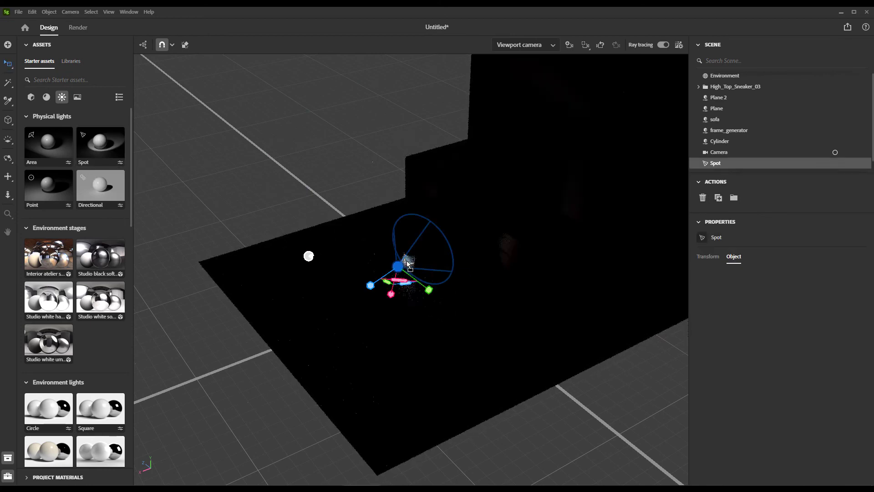
pyautogui.press('v')
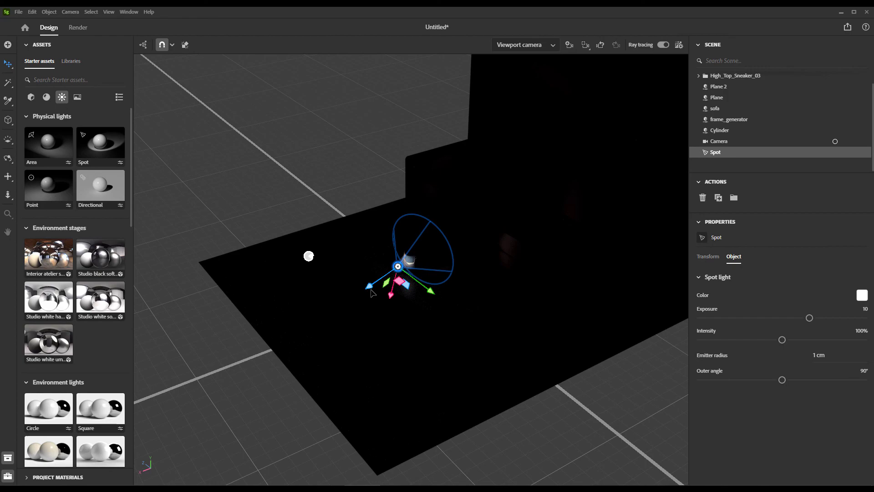
pyautogui.moveTo(370, 287); pyautogui.dragTo(152, 362)
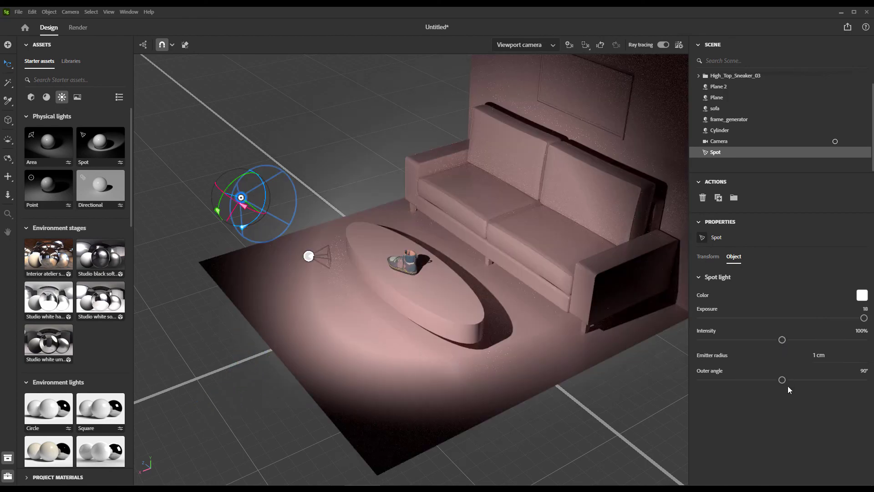
pyautogui.moveTo(783, 381); pyautogui.dragTo(728, 380)
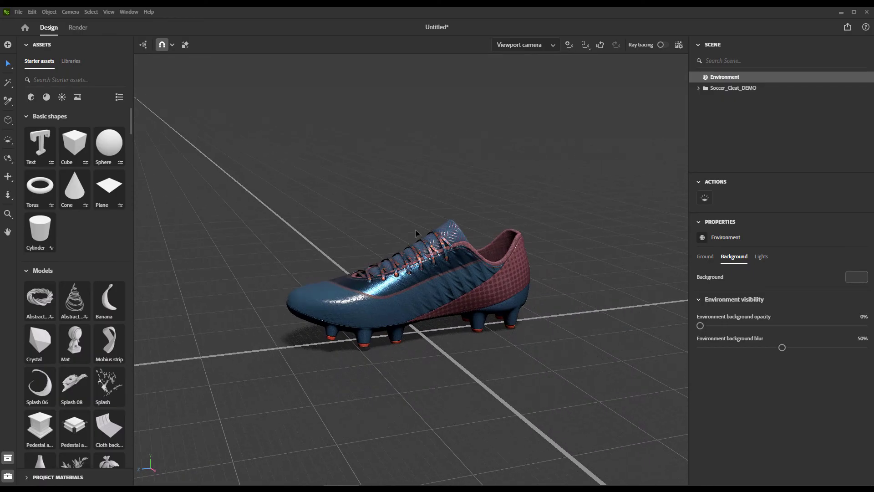
# Add a plane beneath the soccer cleat and scale it uniformly to about 1,241% as a large floor
pyautogui.click(111, 196)
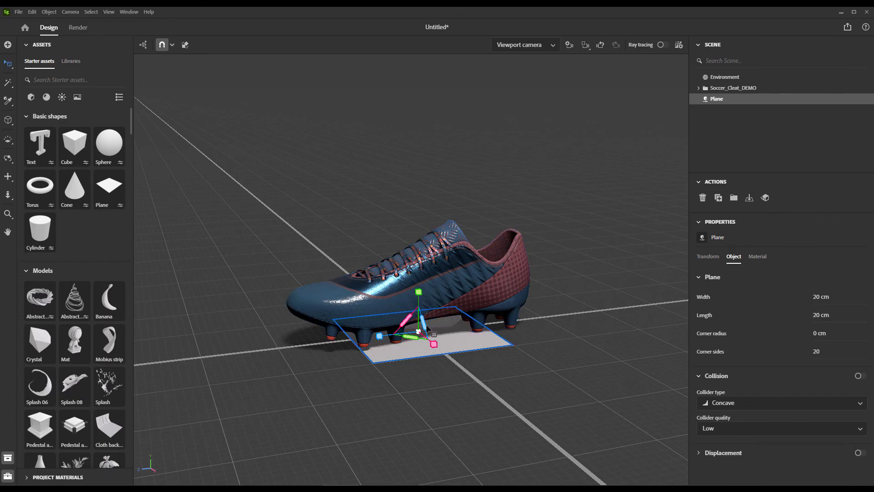
pyautogui.moveTo(431, 342); pyautogui.dragTo(542, 295)
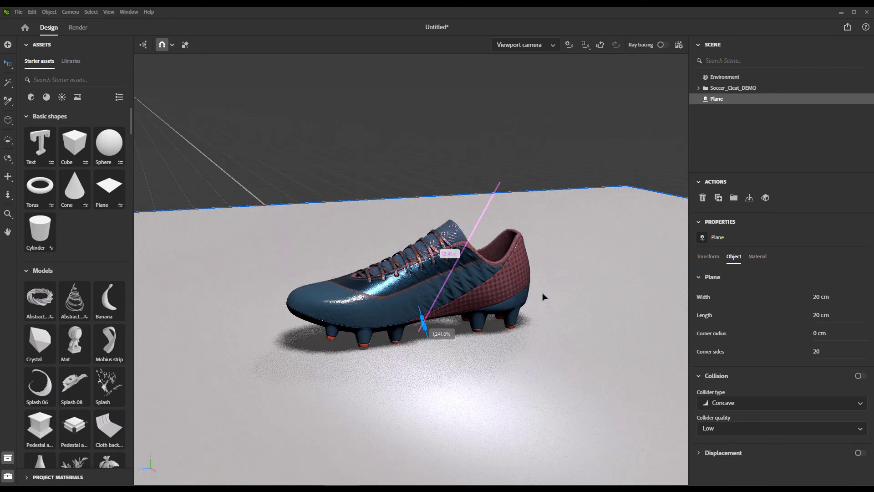
pyautogui.scroll(-6, 515, 295)
pyautogui.keyDown('alt'); pyautogui.moveTo(458, 287); pyautogui.dragTo(479, 332); pyautogui.keyUp('alt')
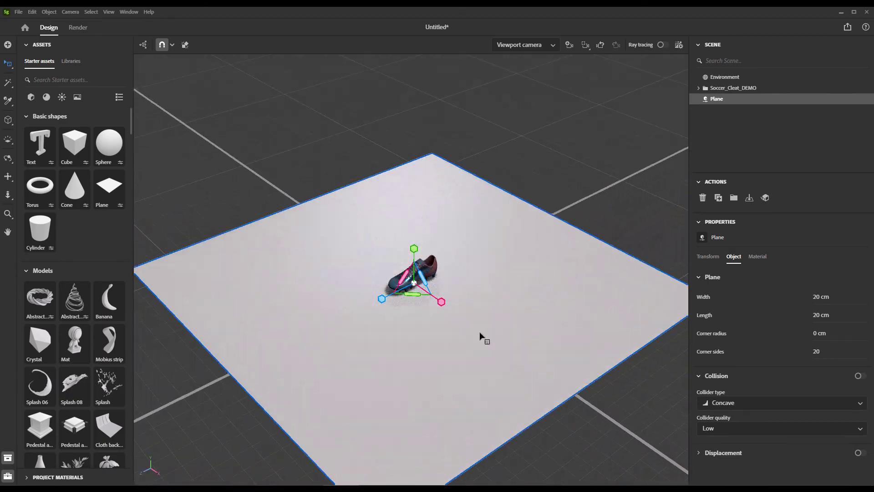
# Duplicate the floor plane, rotate the copy upright, and move it to the floor's edge behind the cleat as a raised back wall
pyautogui.hotkey('ctrl', 'd')
pyautogui.press('e')
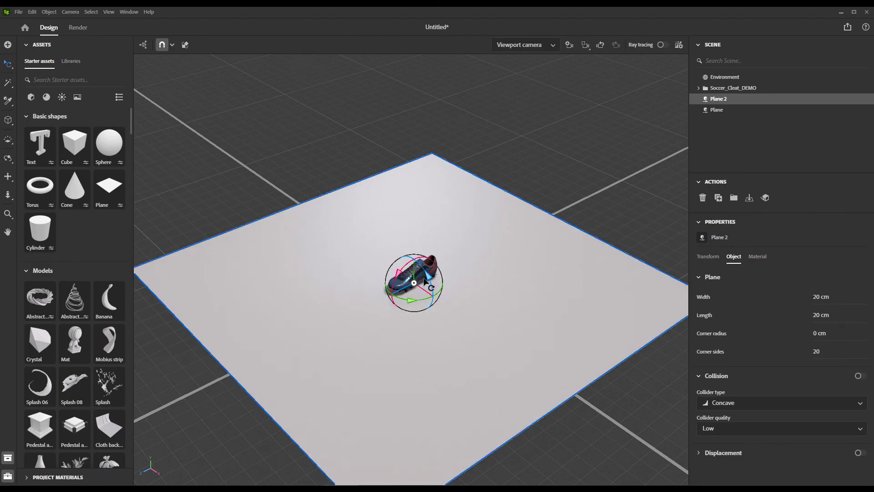
pyautogui.moveTo(436, 305); pyautogui.dragTo(325, 221)
pyautogui.press('w')
pyautogui.scroll(-5, 327, 223)
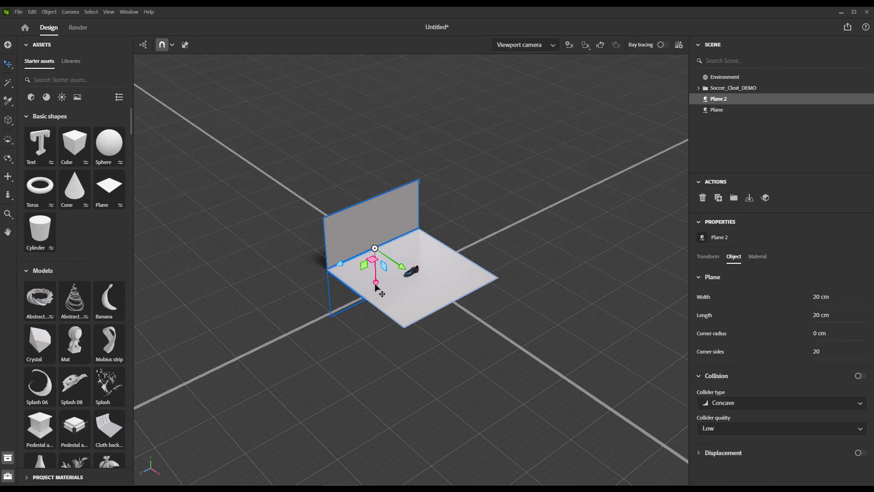
pyautogui.moveTo(377, 287); pyautogui.dragTo(220, 203)
# Duplicate the back wall, turn the copy perpendicular to it, and move it to the floor's adjacent edge to form a corner
pyautogui.hotkey('ctrl', 'd')
pyautogui.press('e')
pyautogui.press('w')
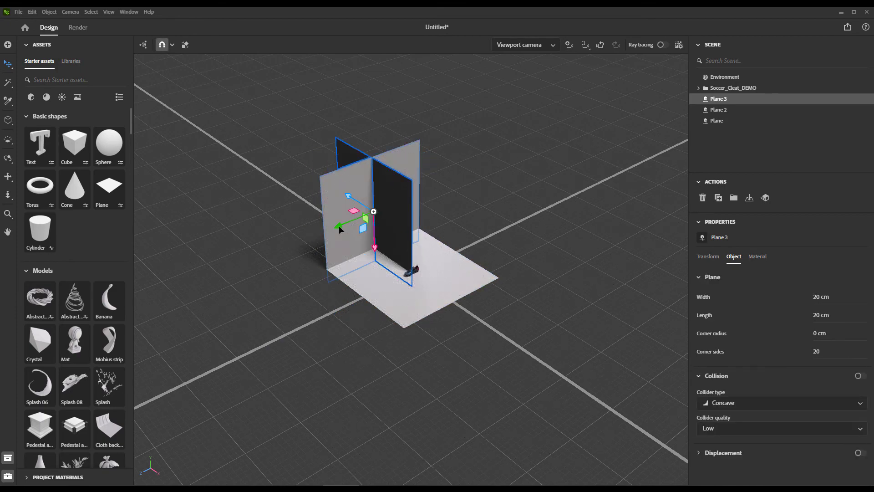
pyautogui.moveTo(339, 225); pyautogui.dragTo(431, 200)
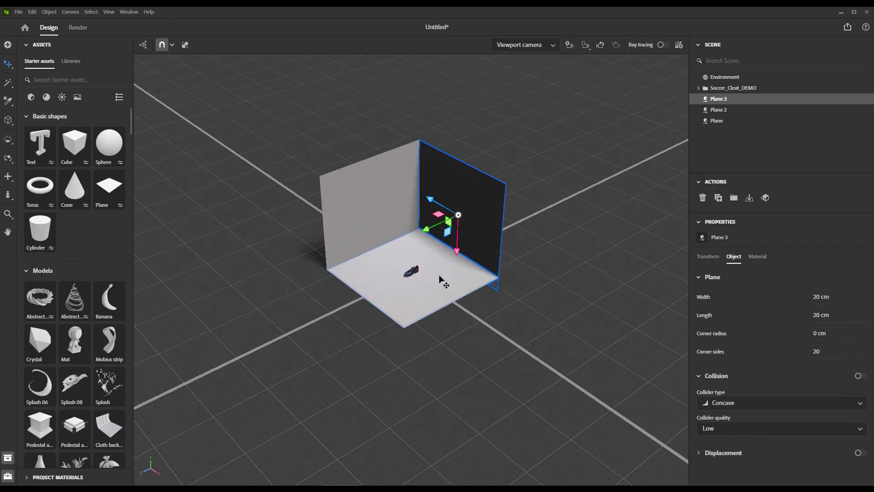
# Frame the soccer cleat from a low angle and rotate it slightly about its vertical axis to show more of its side
pyautogui.click(412, 272)
pyautogui.press('f')
pyautogui.moveTo(426, 291); pyautogui.dragTo(426, 244, button='right')
pyautogui.scroll(-5, 392, 237)
pyautogui.press('e')
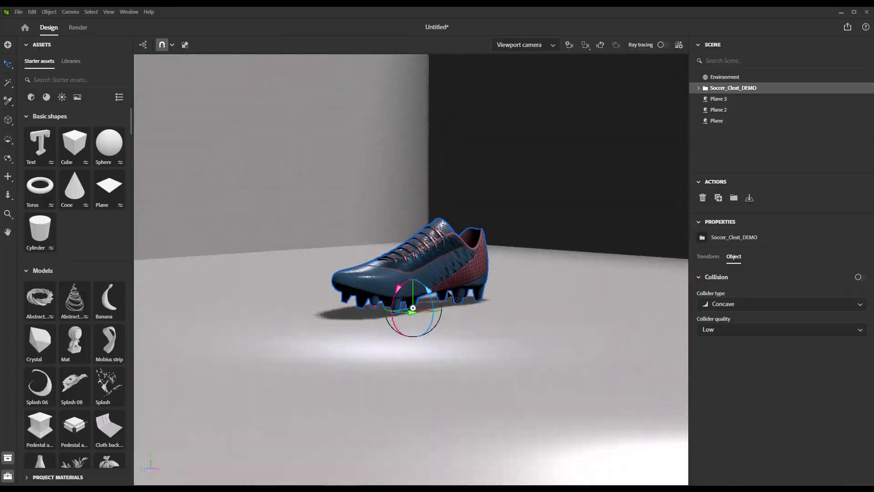
pyautogui.moveTo(412, 314); pyautogui.dragTo(395, 315)
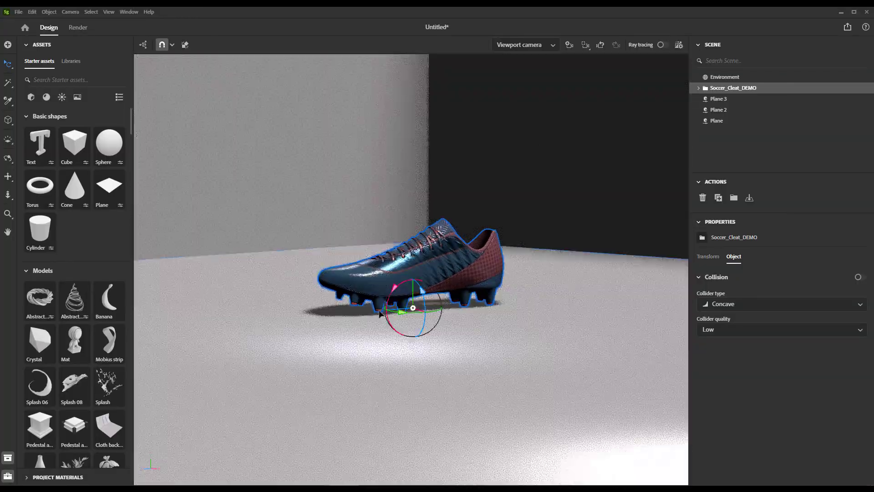
# Add a camera from the current view with a 95 mm focal length, and enable ray tracing
pyautogui.click(568, 46)
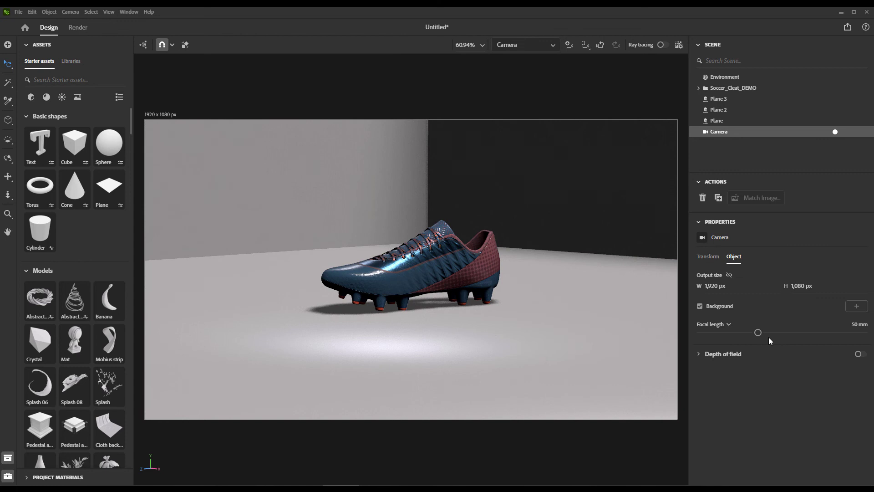
pyautogui.moveTo(759, 335); pyautogui.dragTo(827, 335)
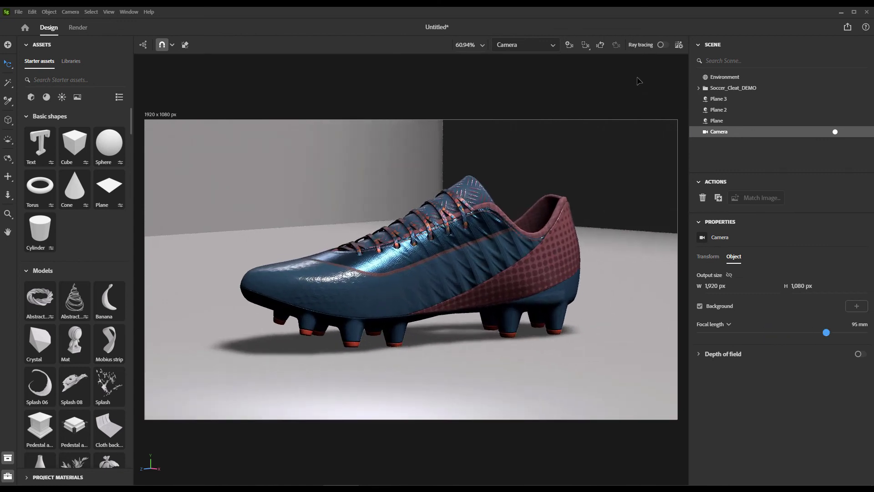
pyautogui.click(663, 46)
# Enable depth of field on the camera and set its focus point on the side of the cleat
pyautogui.click(858, 354)
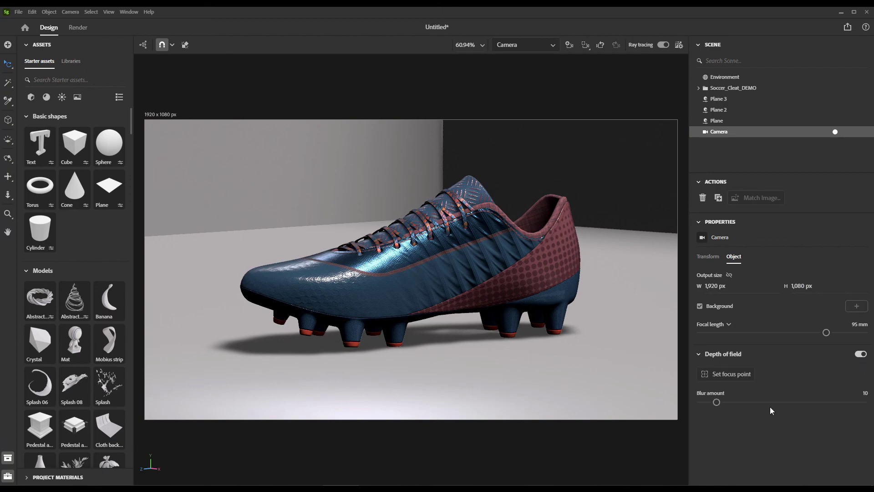
pyautogui.click(733, 374)
pyautogui.click(444, 270)
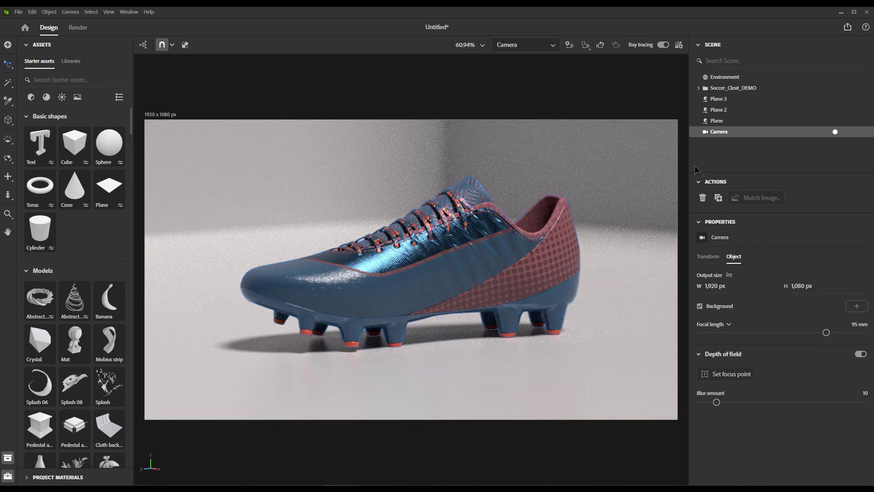
# Set the emission intensity of the floor plane's material to 1.01
pyautogui.click(718, 121)
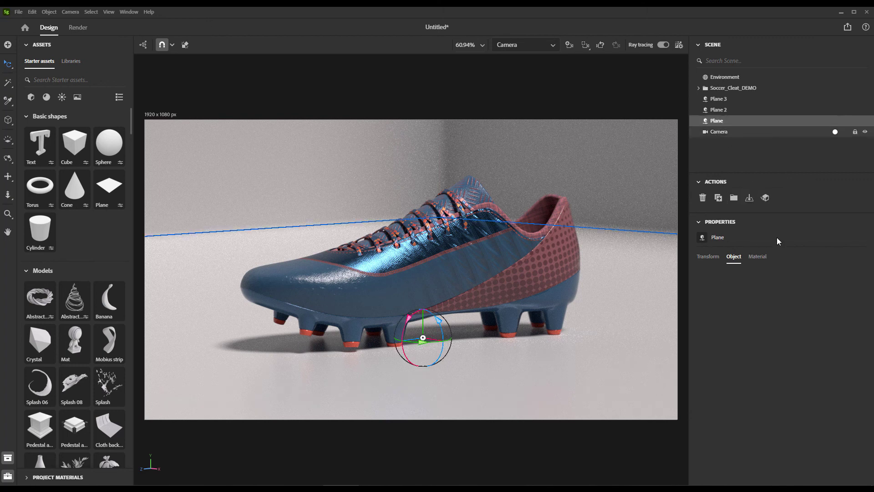
pyautogui.click(758, 258)
pyautogui.scroll(-8, 783, 422)
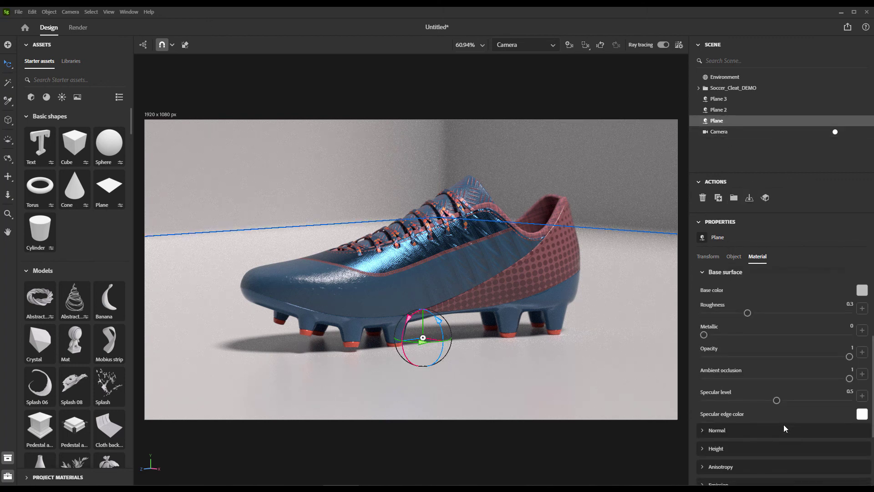
pyautogui.click(719, 131)
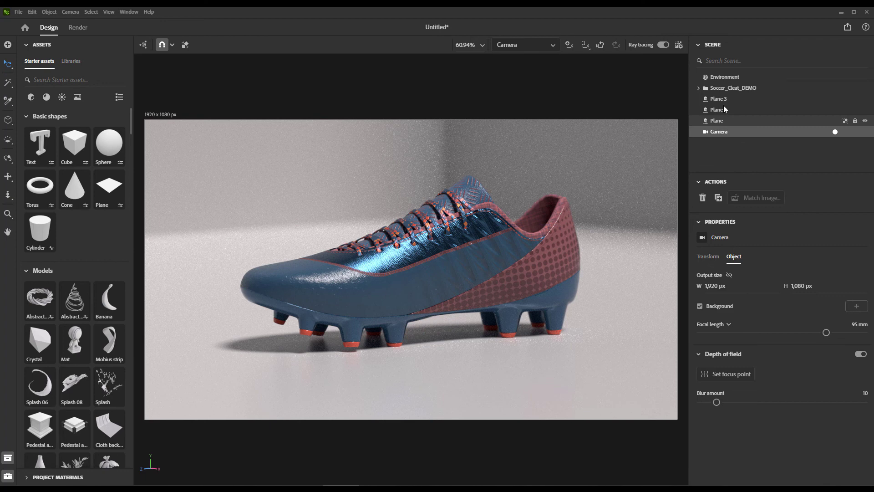
pyautogui.click(720, 122)
pyautogui.click(758, 257)
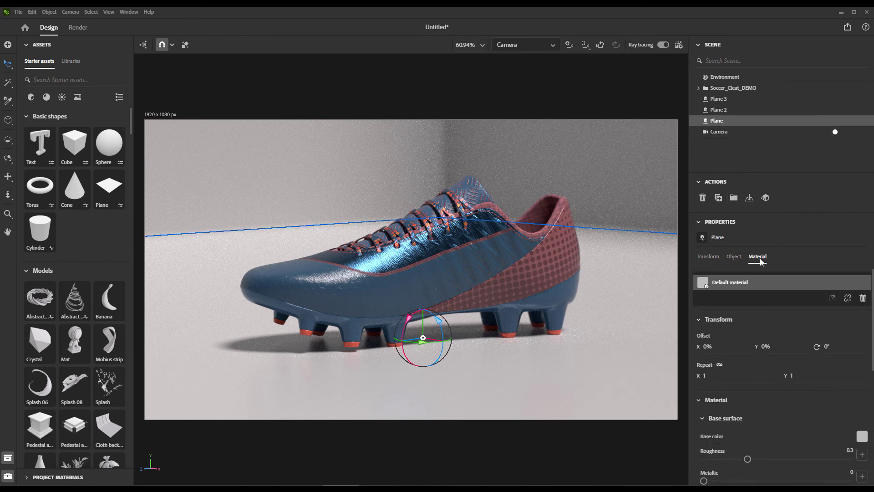
pyautogui.scroll(-8, 783, 420)
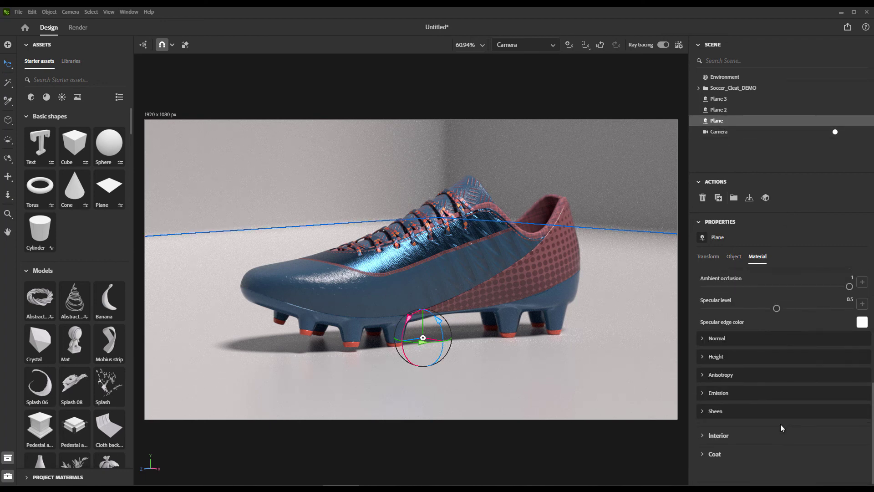
pyautogui.click(704, 395)
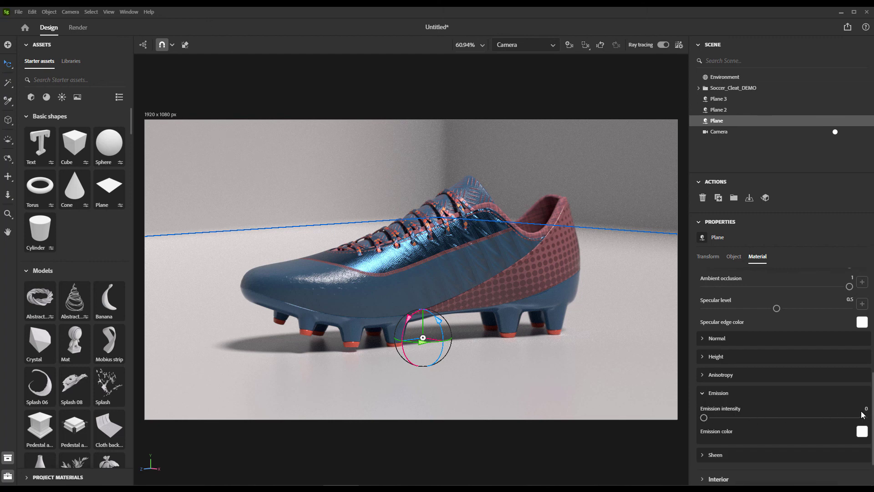
pyautogui.moveTo(704, 418); pyautogui.dragTo(720, 418)
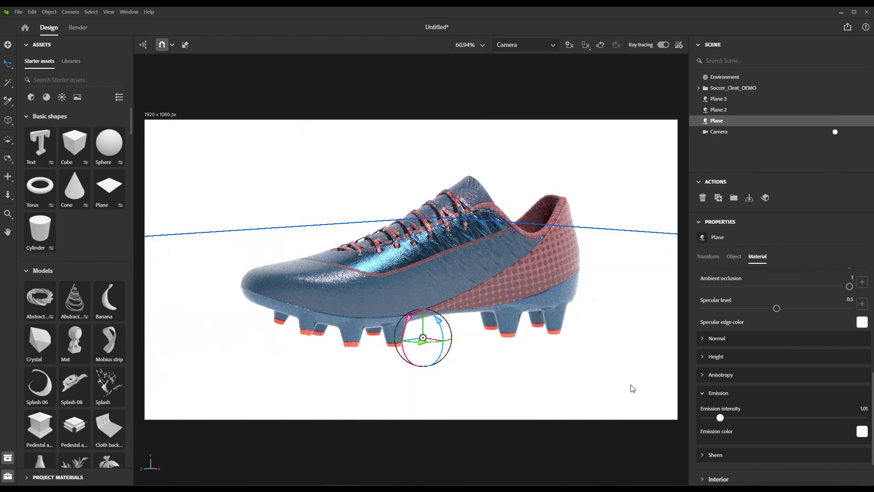
# Add a second camera and frame it as a close-up of the cleat's heel and rear studs
pyautogui.click(726, 76)
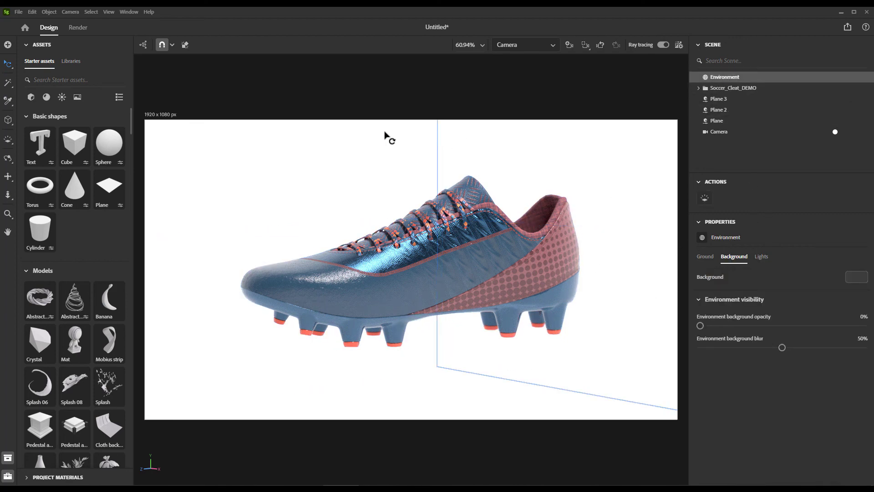
pyautogui.click(574, 45)
pyautogui.moveTo(432, 228); pyautogui.dragTo(502, 256, button='right')
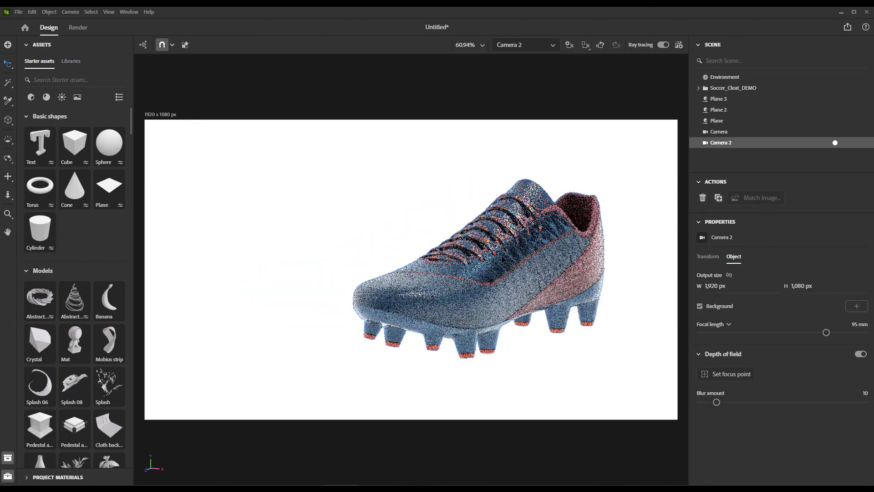
pyautogui.scroll(10, 503, 259)
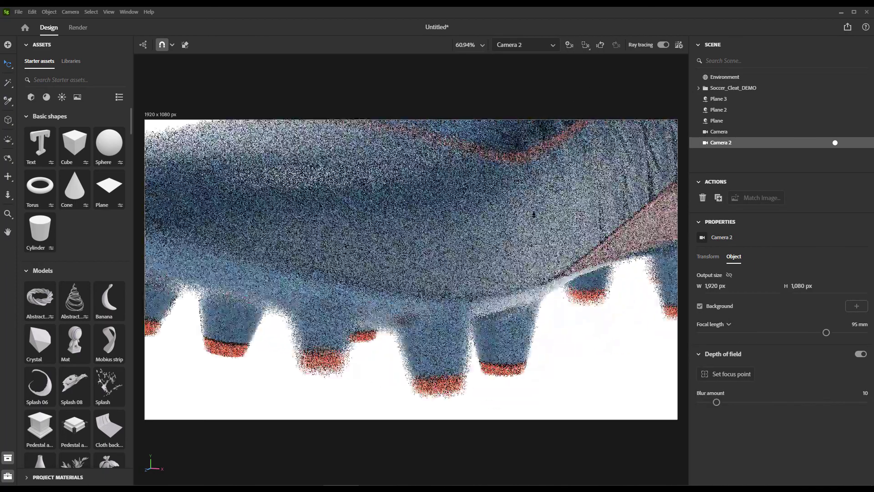
pyautogui.scroll(2, 534, 215)
pyautogui.moveTo(588, 213); pyautogui.dragTo(520, 221, button='middle')
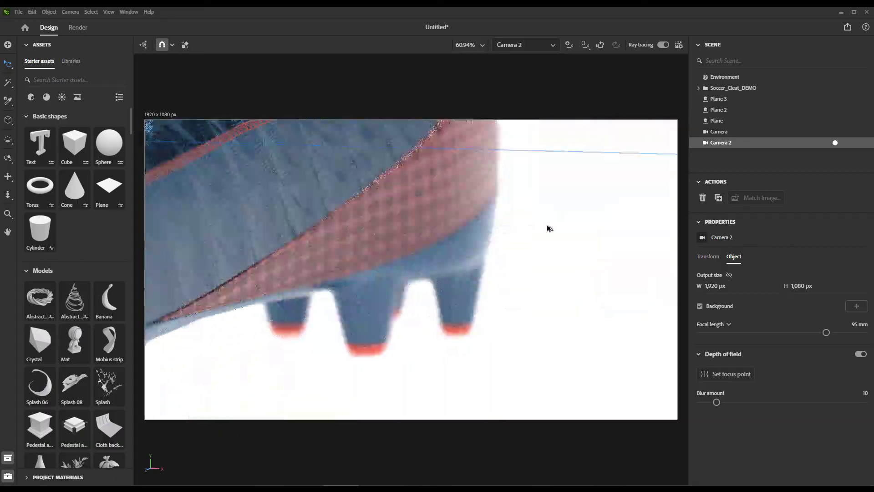
pyautogui.moveTo(549, 228); pyautogui.dragTo(462, 211)
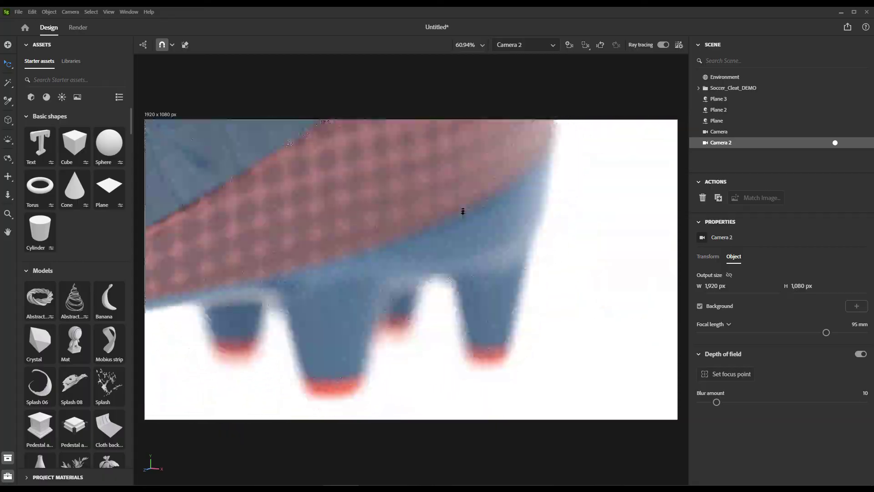